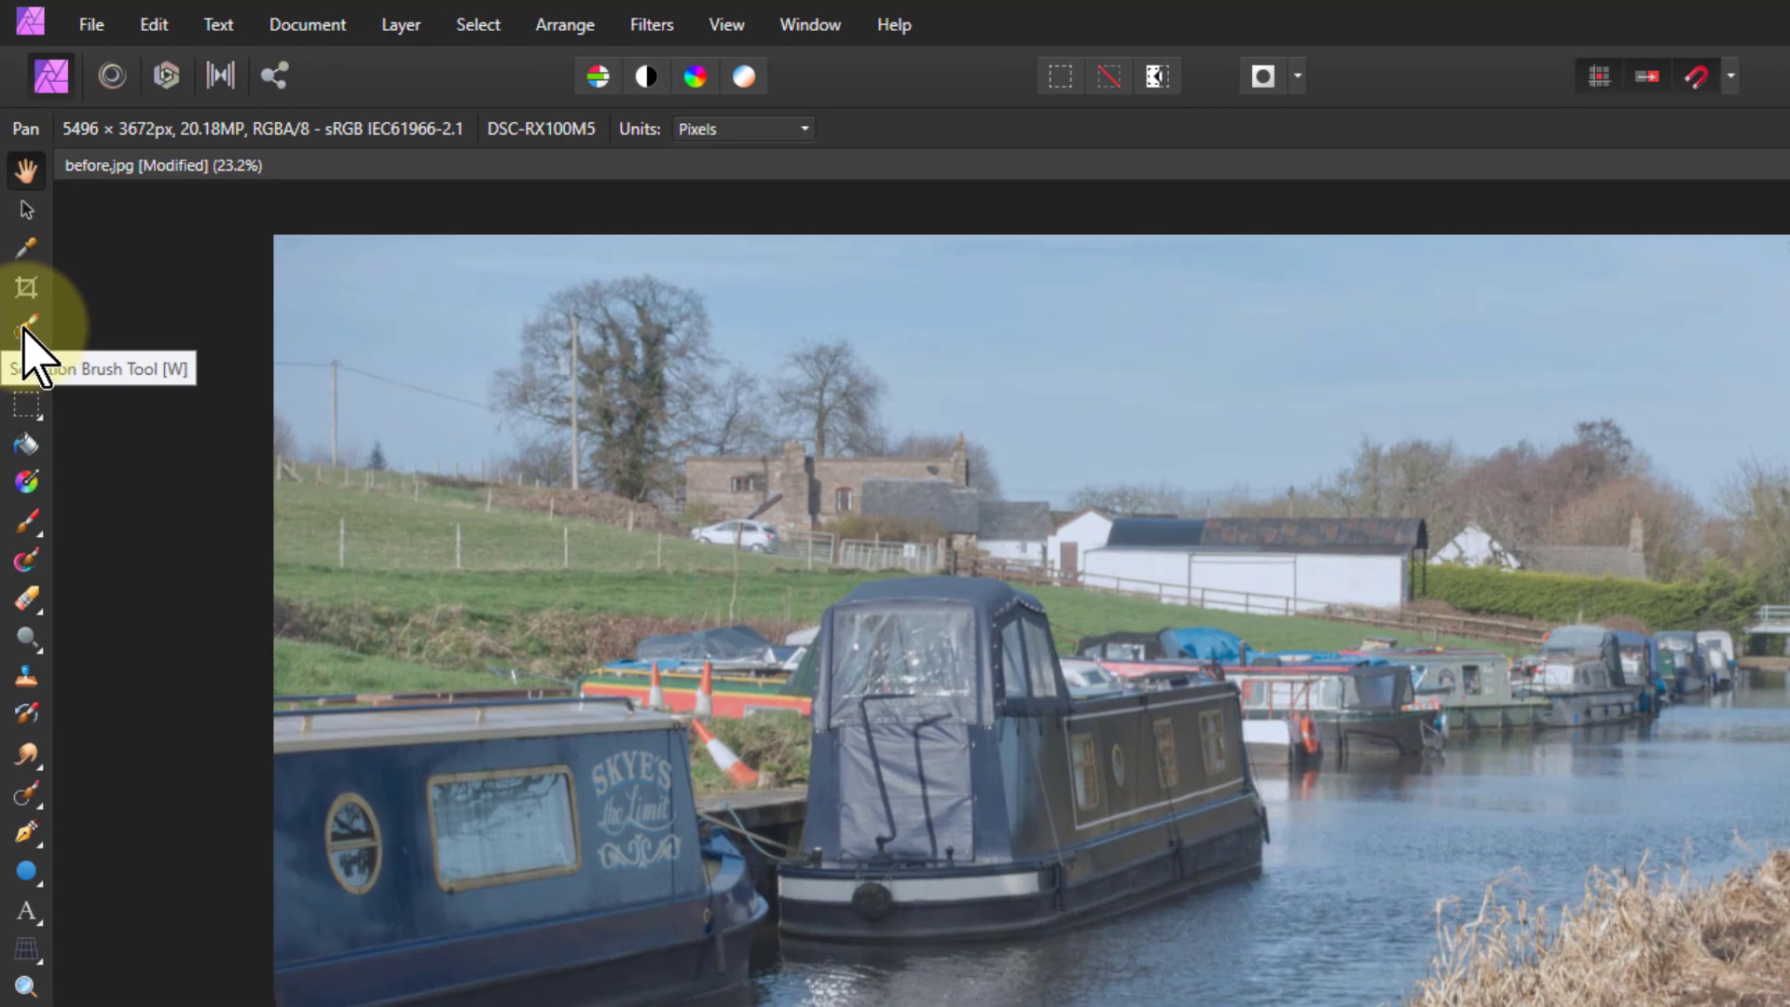
Choose the Rectangular Marquee Tool from the marquee flyout to select around the central narrowboat.
left_click(32, 407)
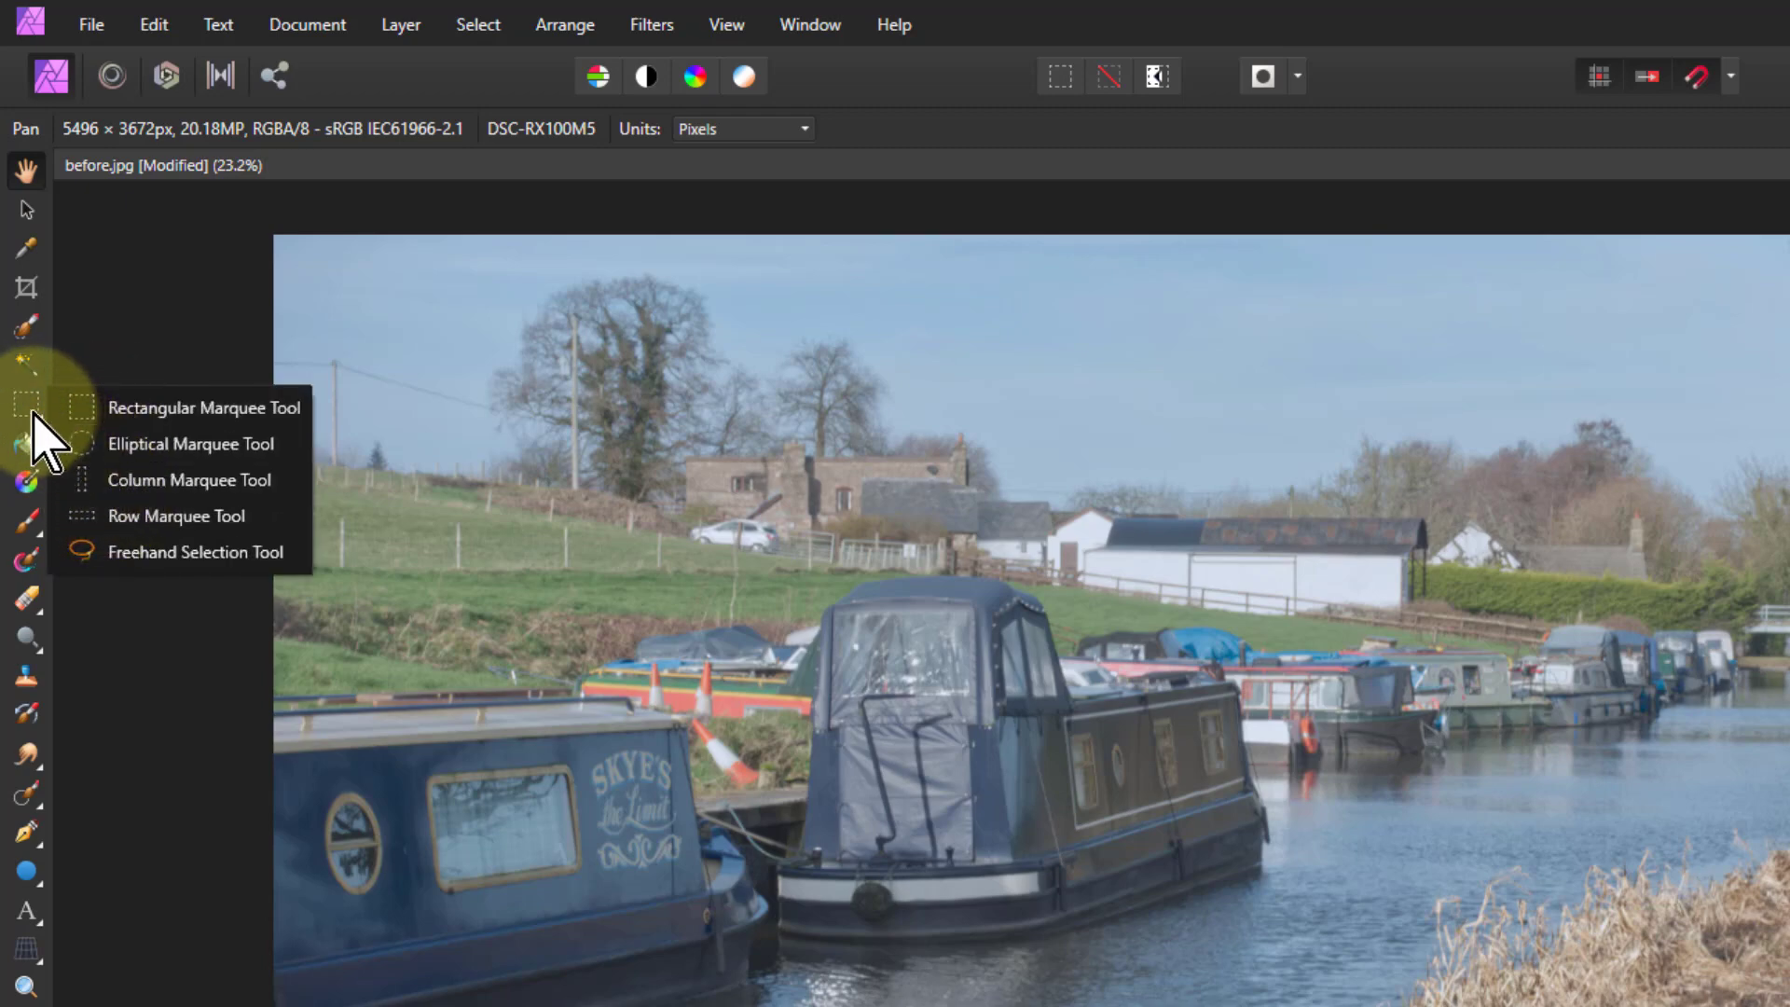
left_click_drag(31, 412, 98, 402)
left_click(102, 404)
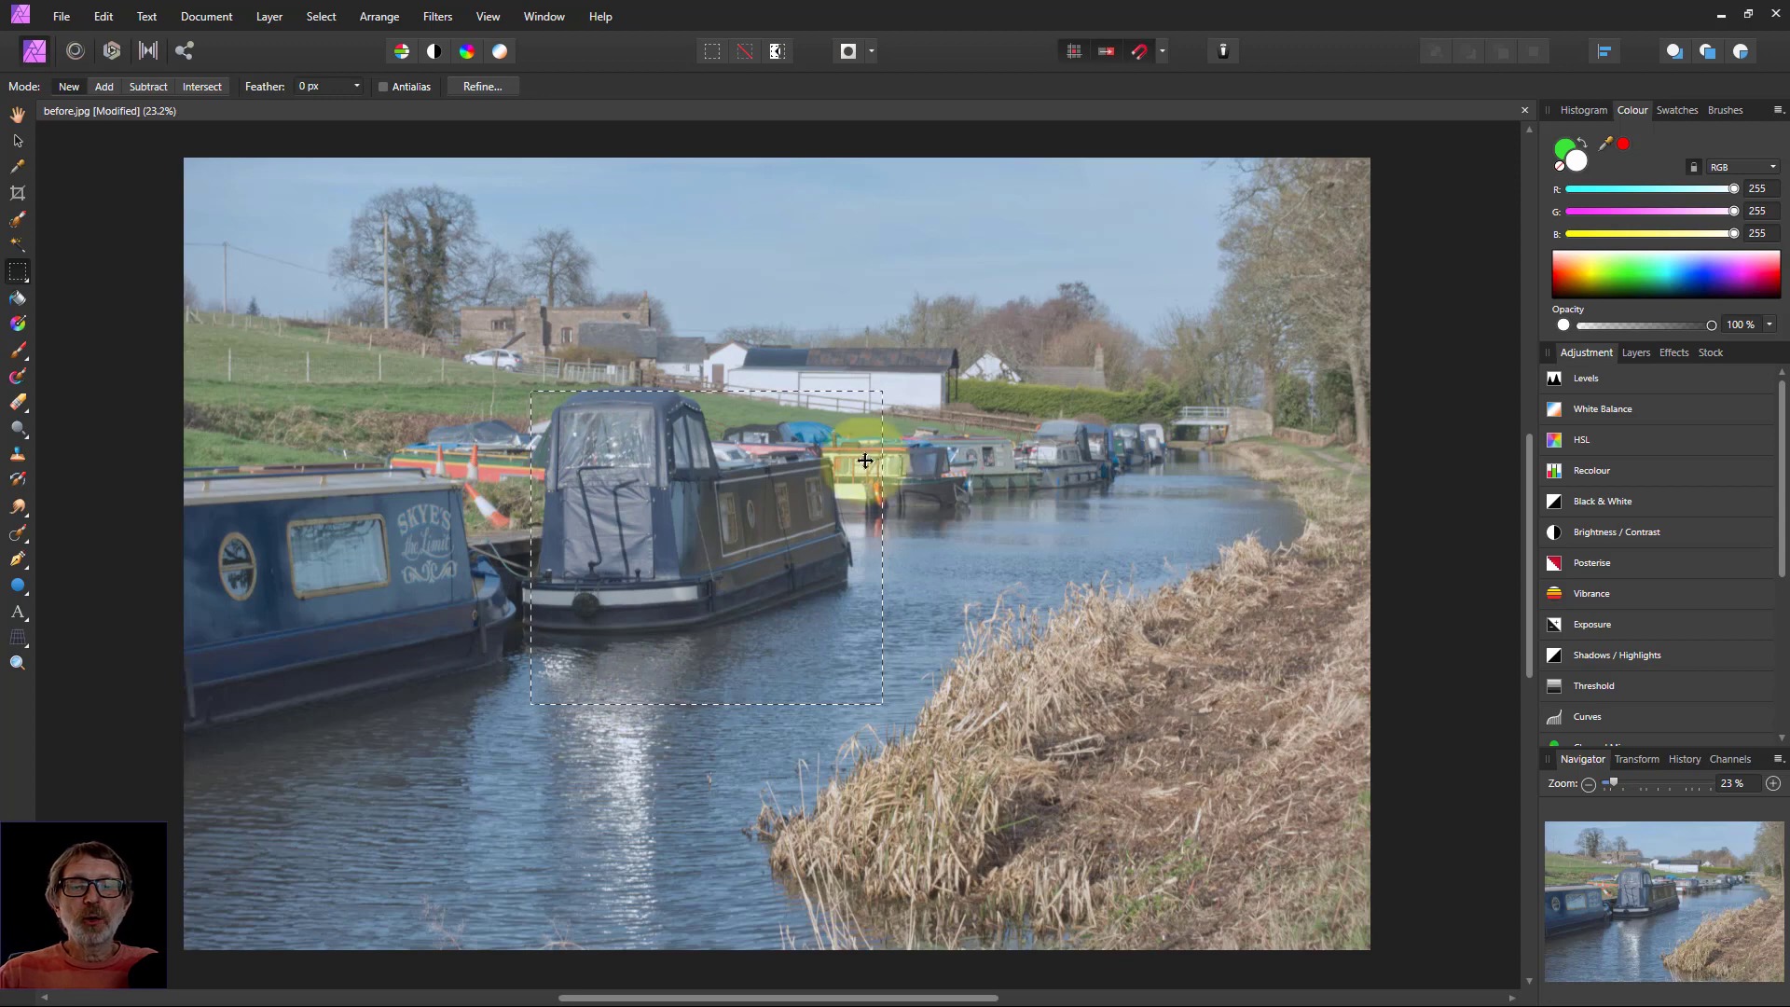
Paint green Paint Brush strokes across the selected boat, from the left side to the right edge.
left_click(19, 351)
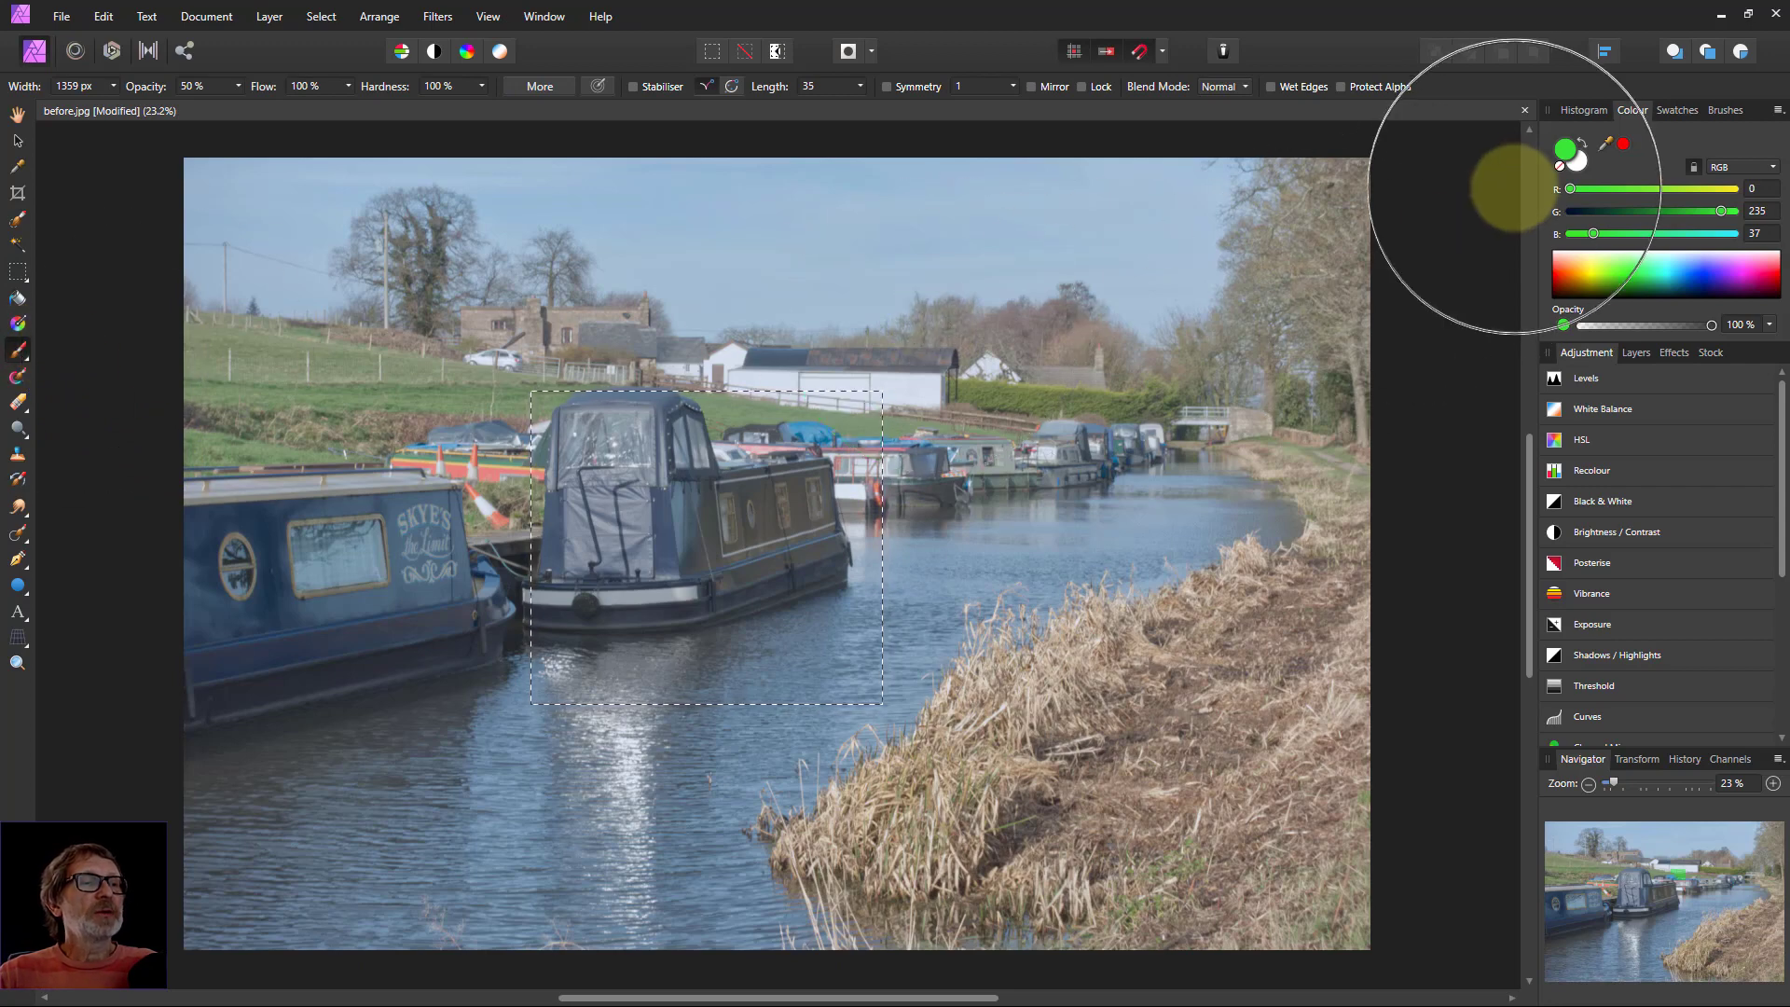
mouse_move(671, 288)
left_mouse_down()
mouse_move(527, 375)
mouse_move(378, 419)
mouse_move(656, 428)
mouse_move(761, 387)
mouse_move(864, 382)
mouse_move(921, 427)
mouse_move(942, 489)
mouse_move(926, 621)
mouse_move(864, 669)
mouse_move(548, 671)
mouse_move(480, 638)
mouse_move(468, 539)
mouse_move(514, 386)
mouse_move(349, 412)
mouse_move(380, 399)
mouse_move(364, 396)
mouse_move(408, 441)
mouse_move(425, 425)
mouse_move(443, 446)
mouse_move(247, 448)
mouse_move(472, 450)
left_mouse_up()
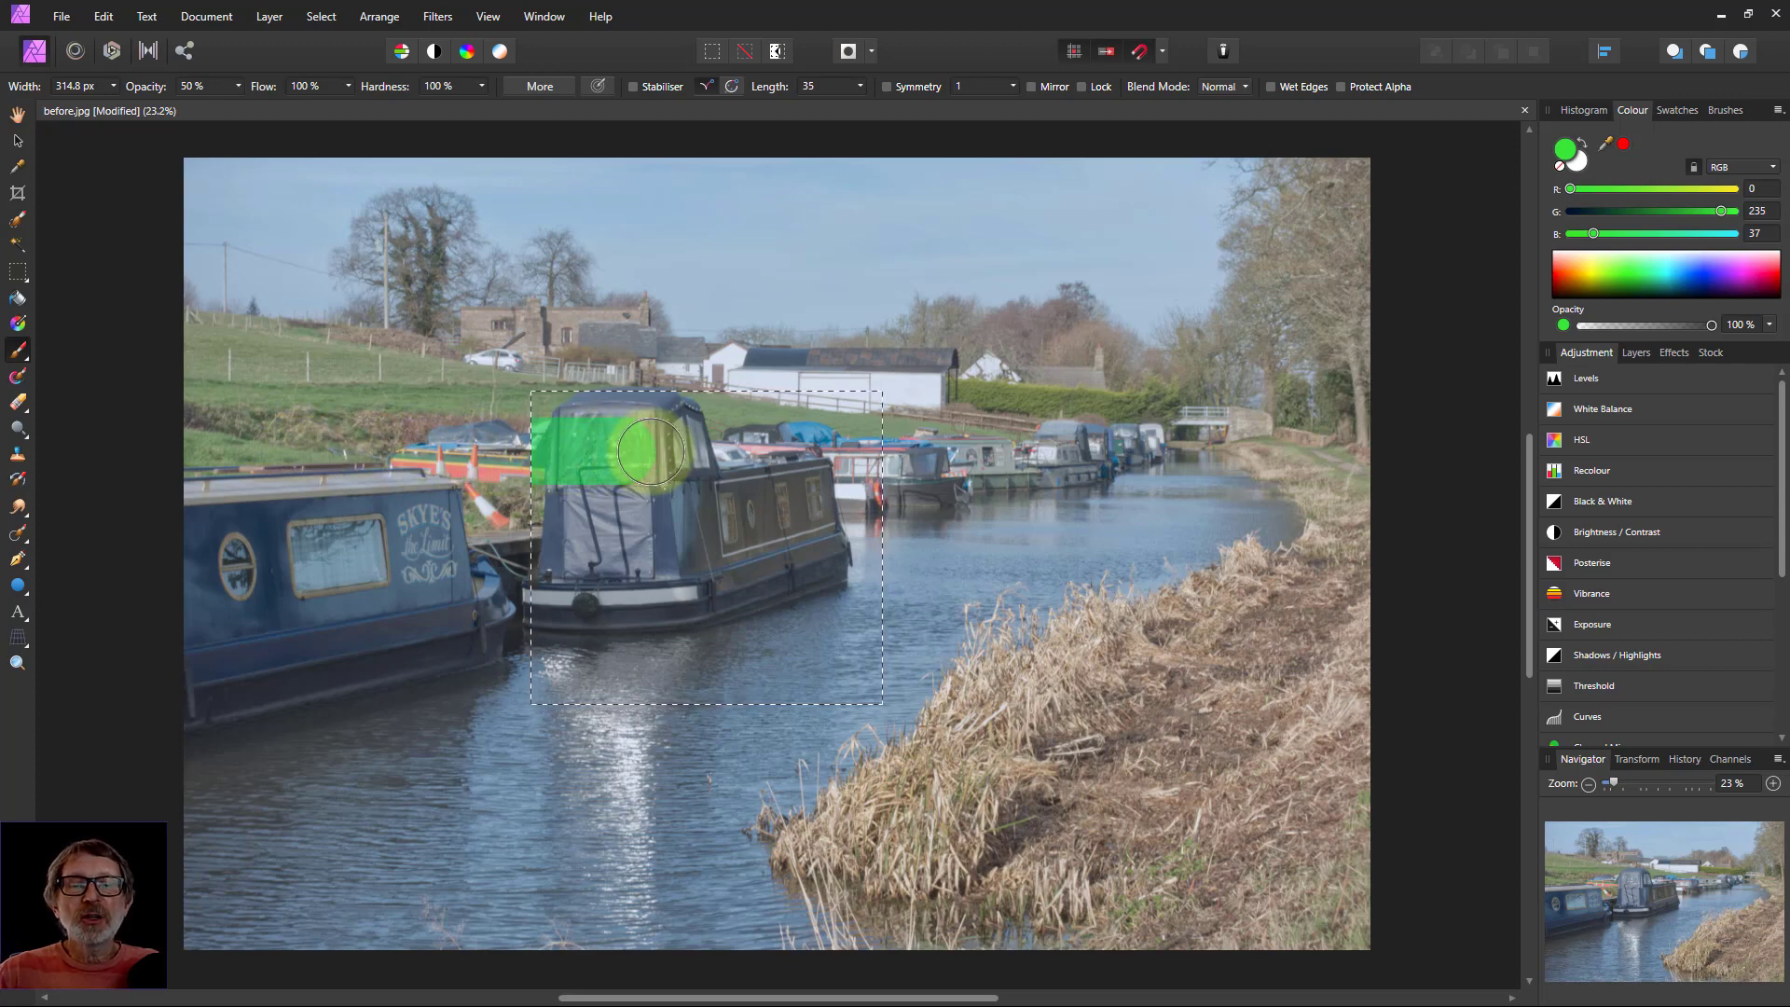
mouse_move(797, 453)
left_mouse_down()
mouse_move(1111, 448)
mouse_move(540, 379)
mouse_move(340, 540)
mouse_move(348, 518)
left_mouse_up()
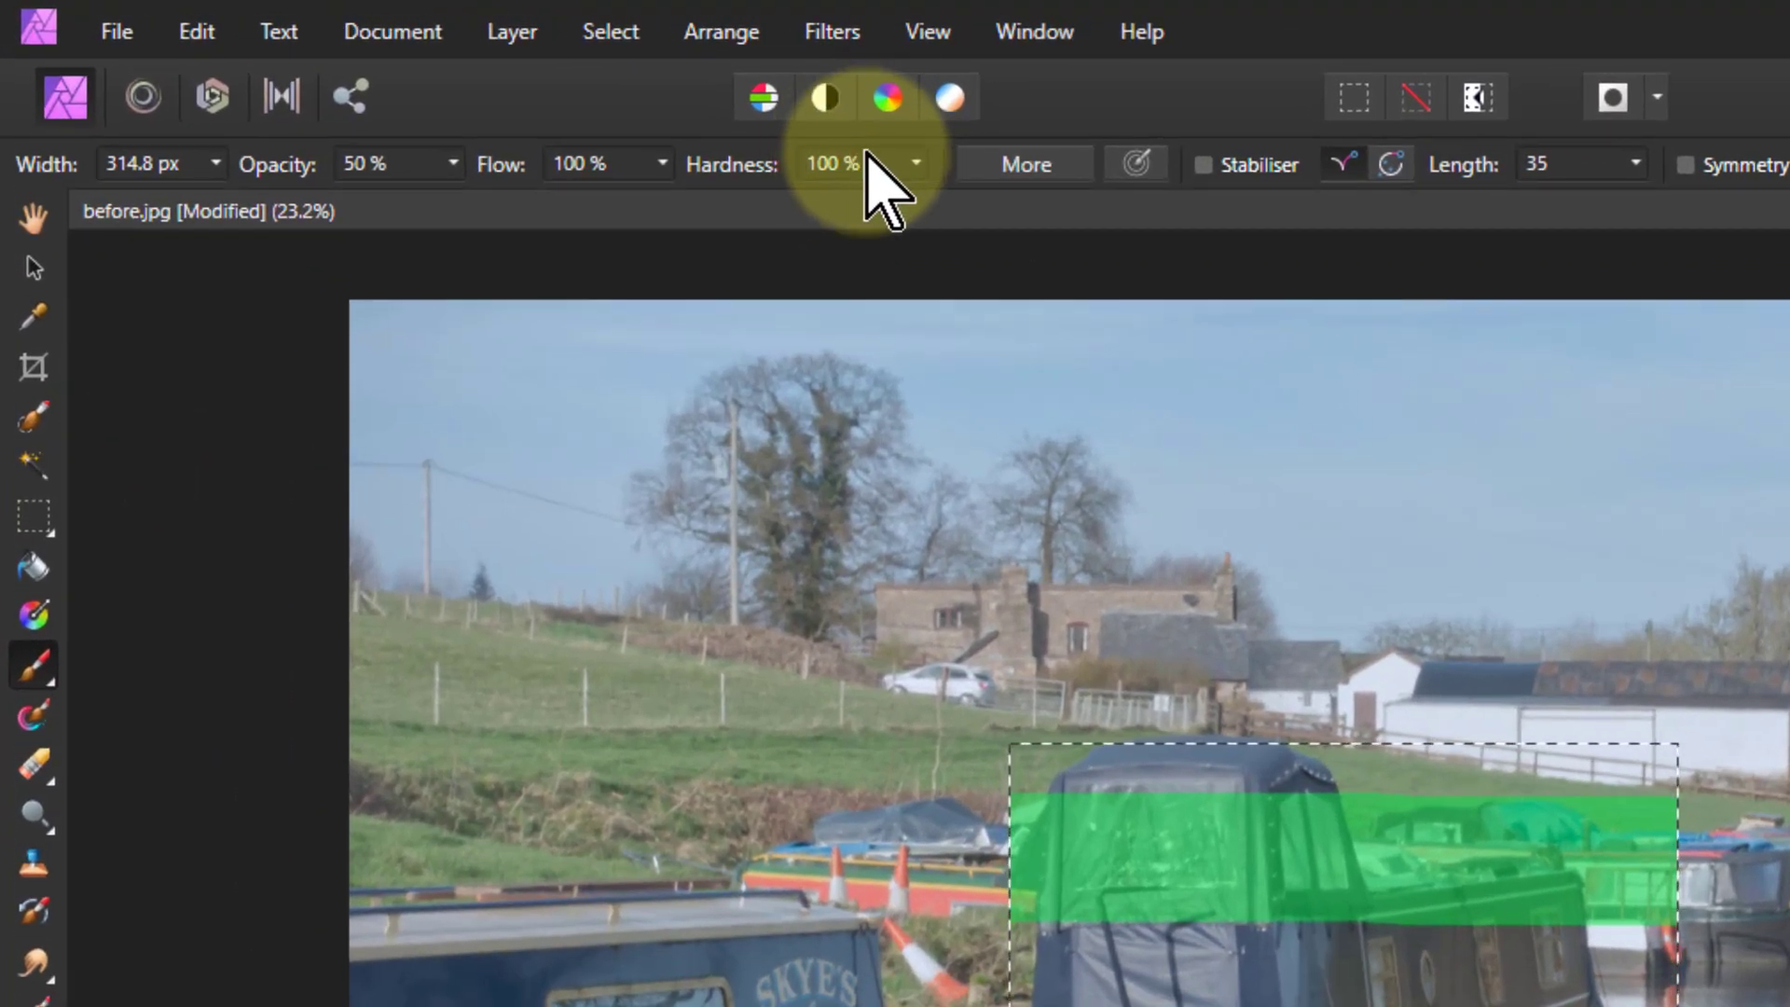
Set brush Hardness to 0%, paint a soft green band over the lower boat, then undo everything.
left_click(727, 131)
left_click_drag(919, 201, 679, 207)
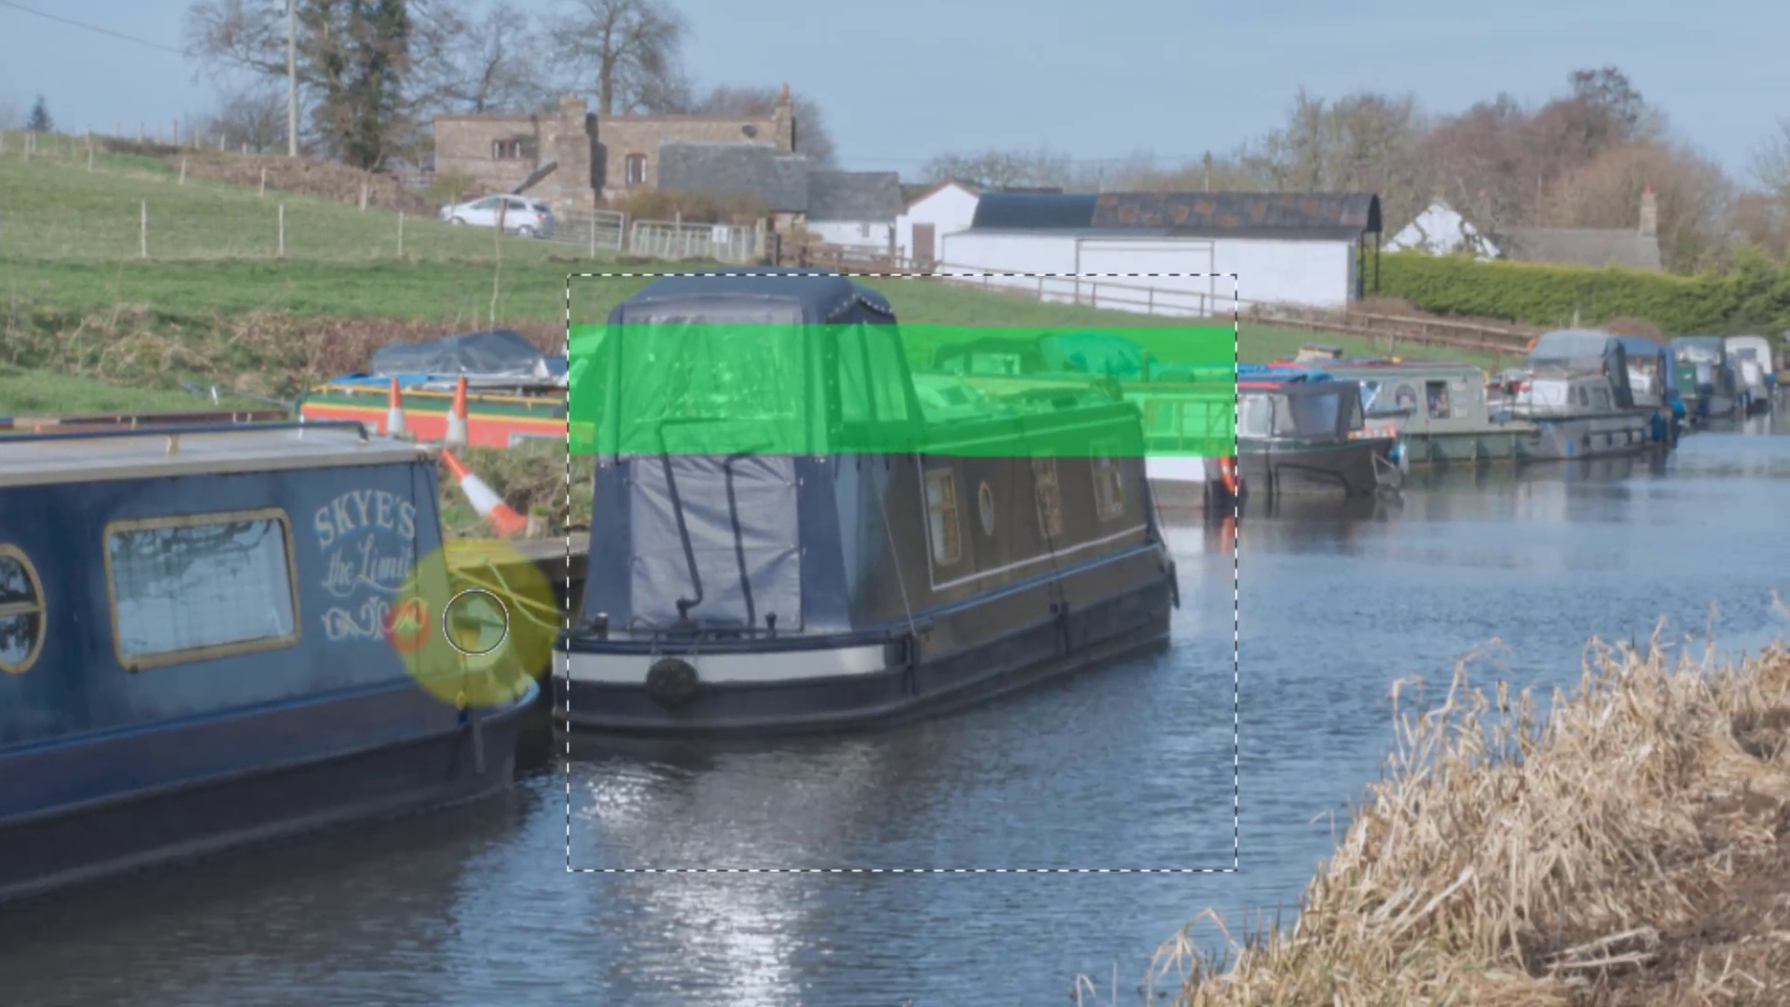
left_click_drag(550, 703, 1421, 706)
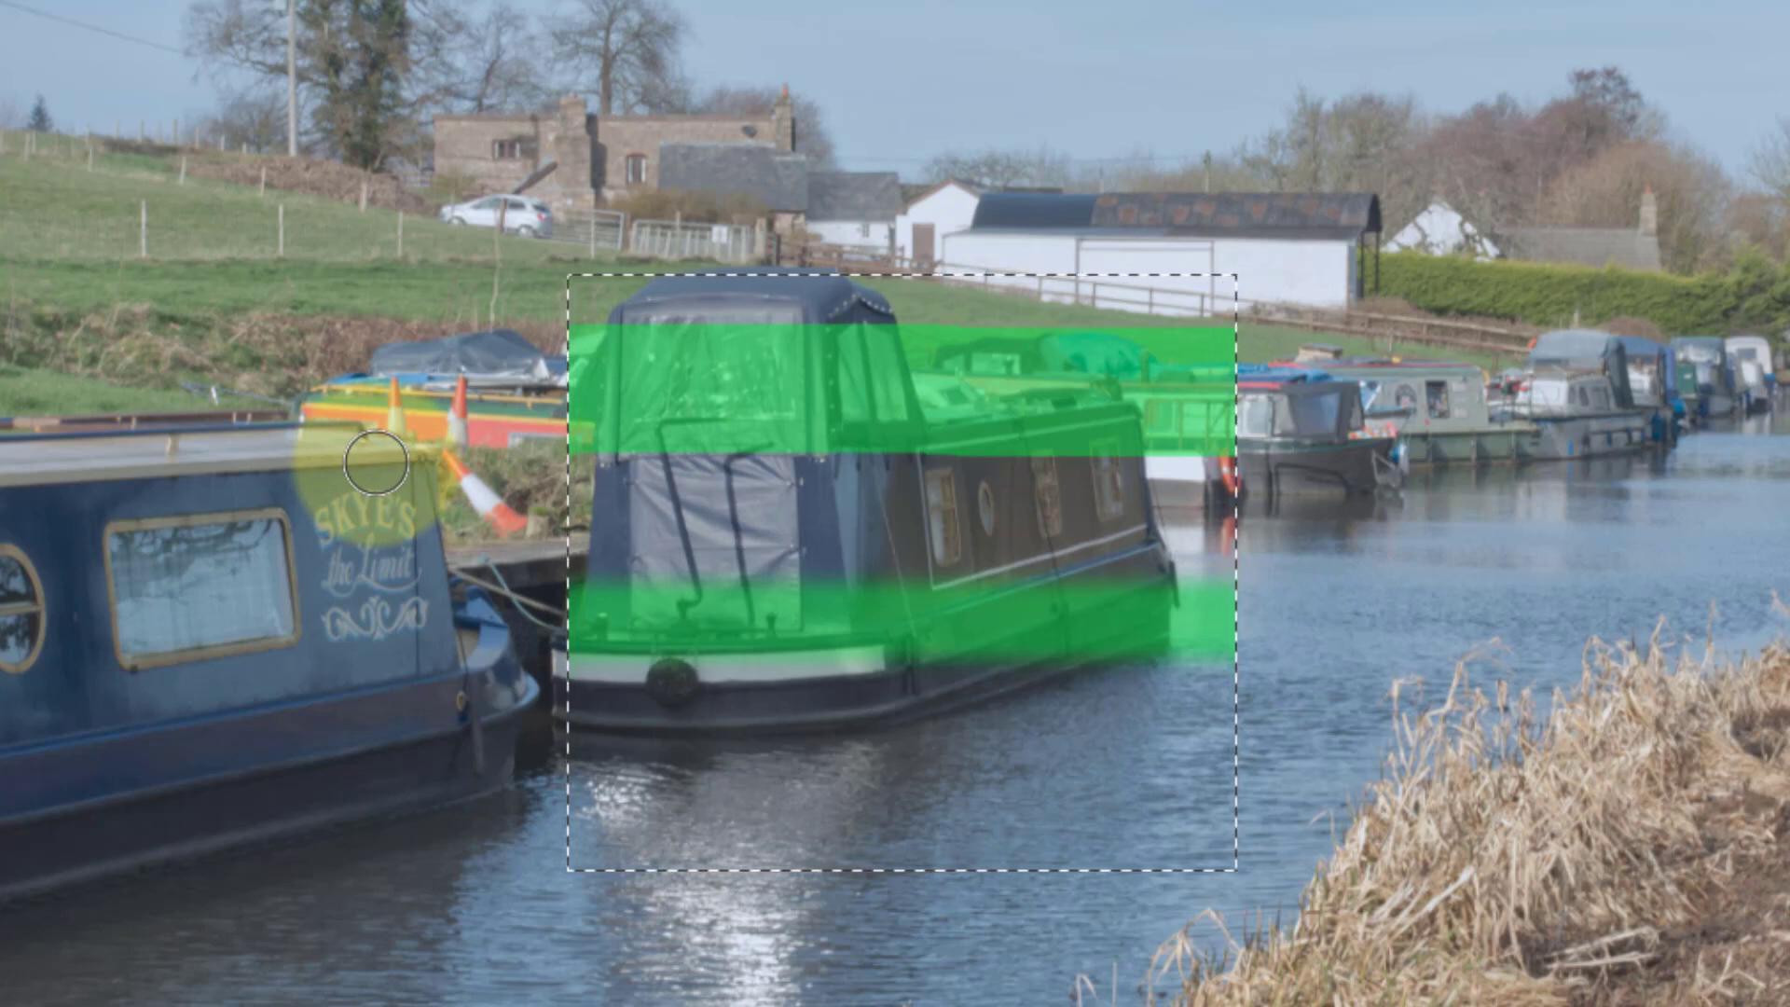
key("ctrl+z")
key("ctrl+z")
key("ctrl+z")
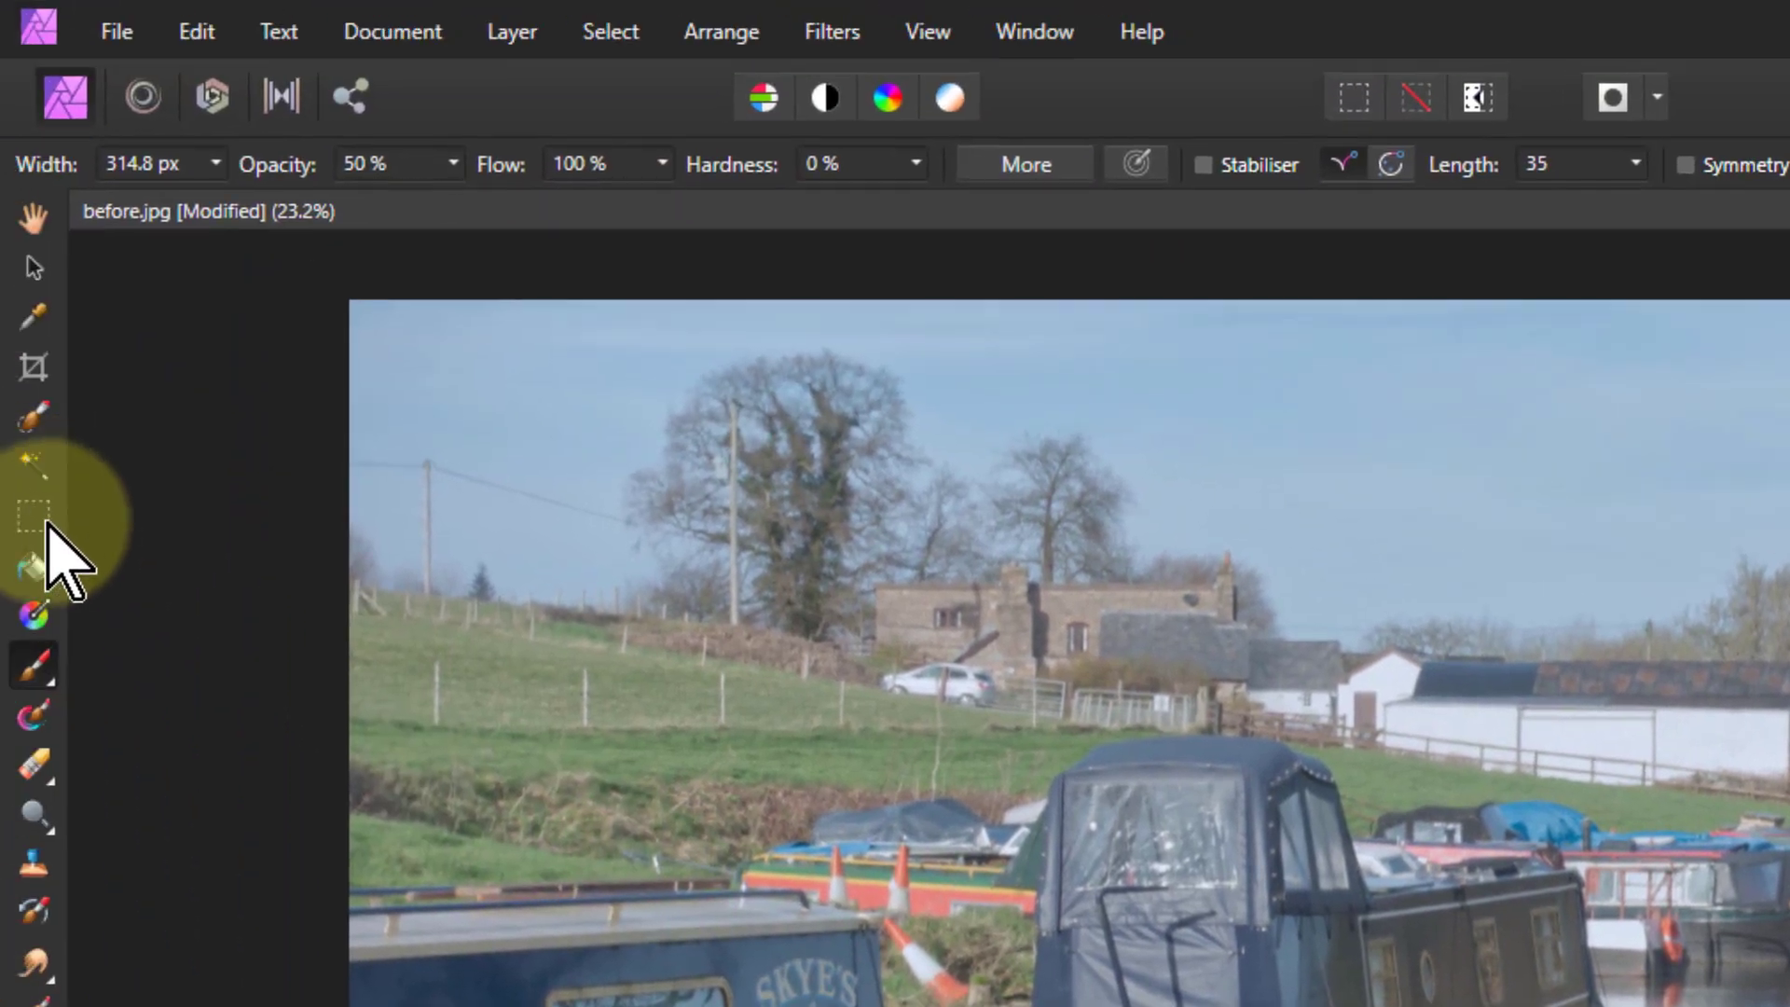
Set the Rectangular Marquee feather to 430 px and drag a selection across most of the photo.
left_click(32, 513)
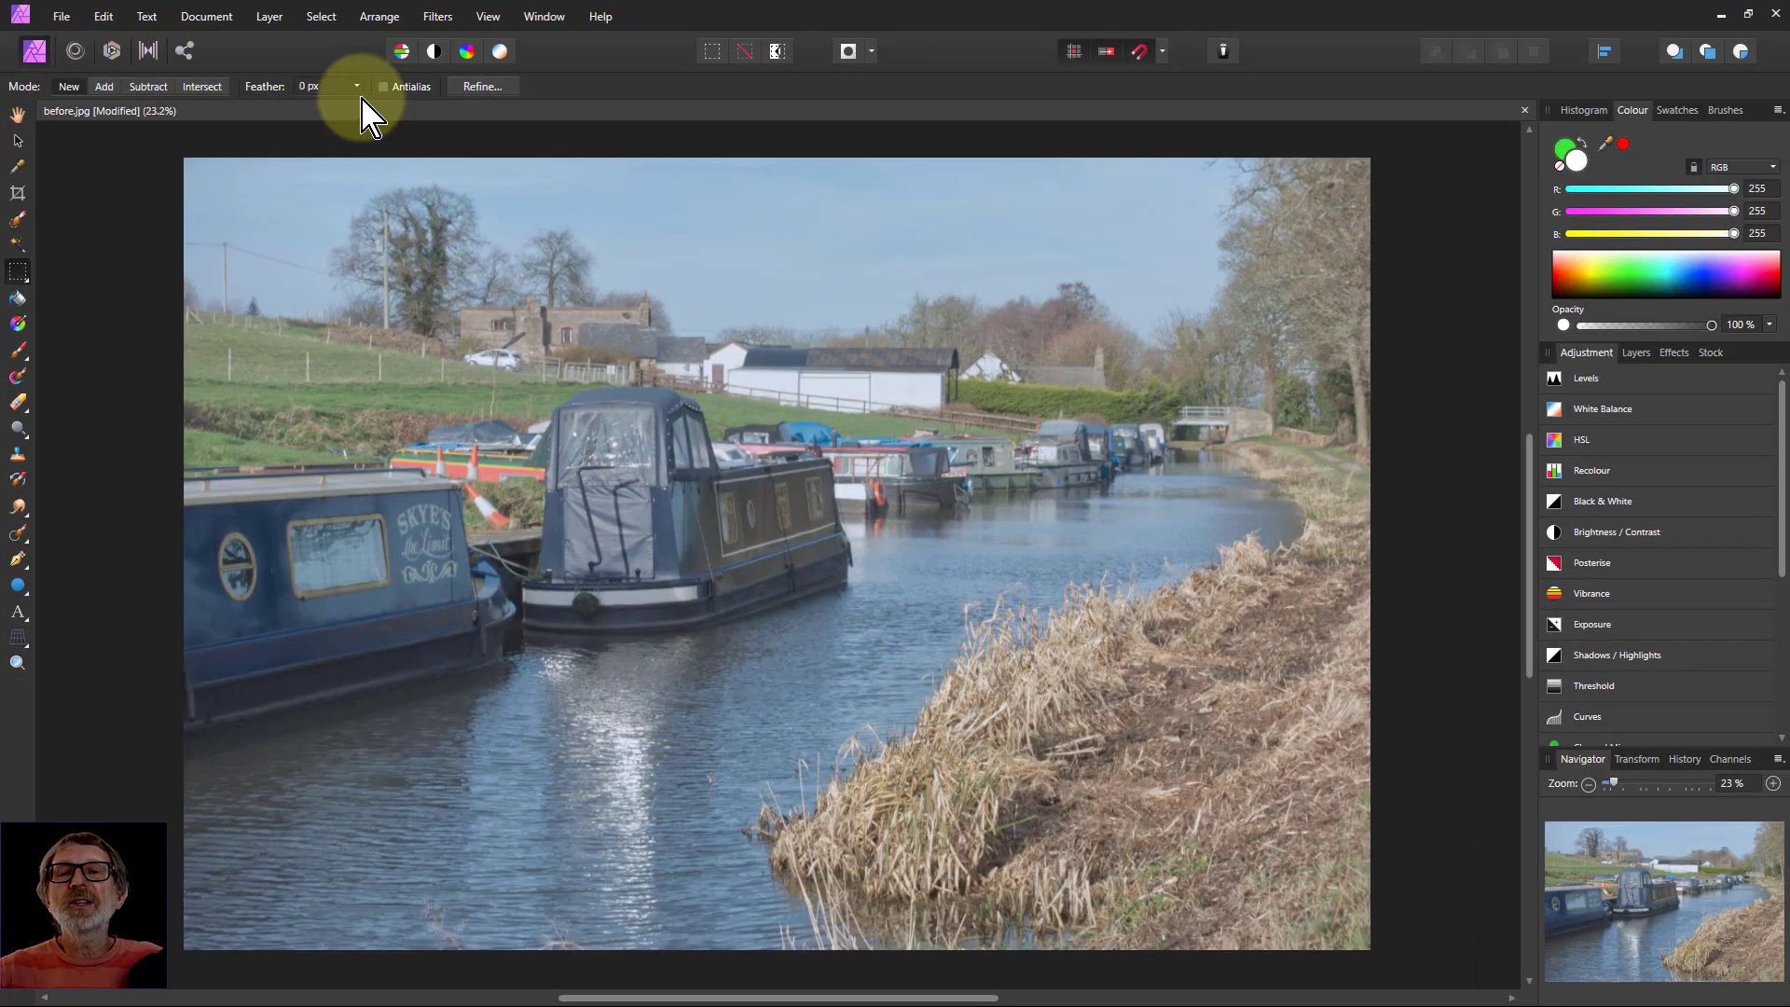
left_click(415, 101)
left_click_drag(361, 106, 419, 122)
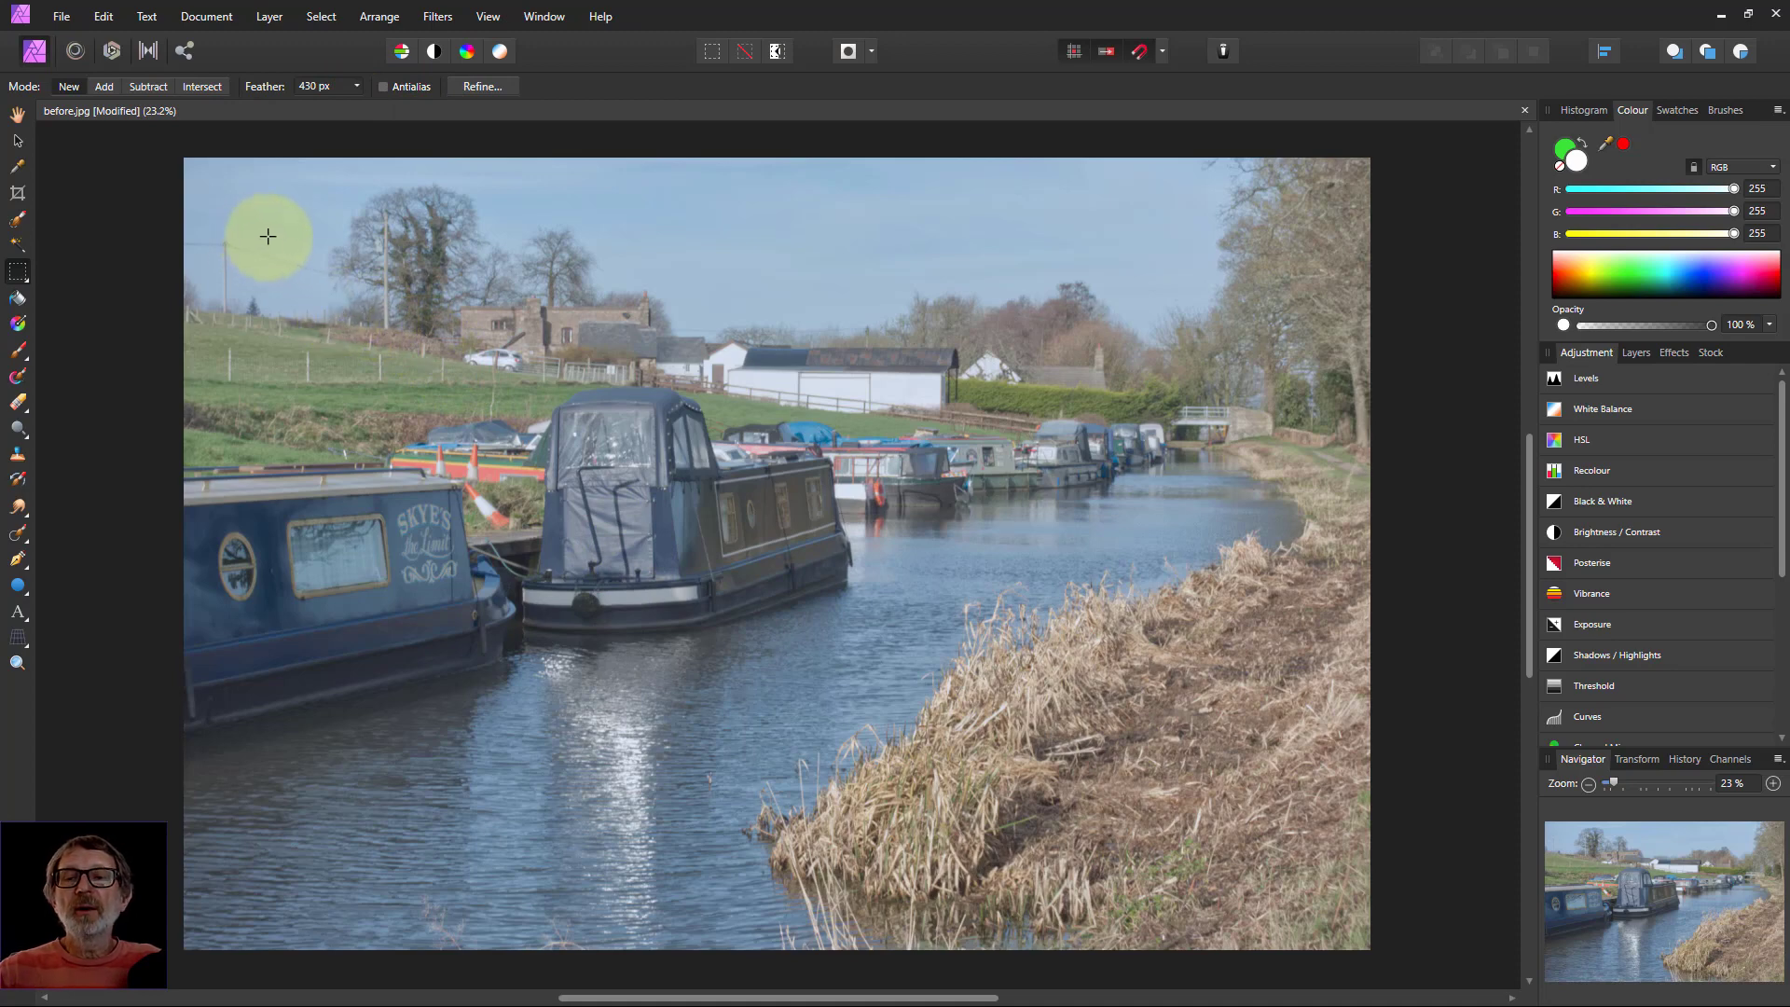
left_click_drag(268, 236, 1290, 887)
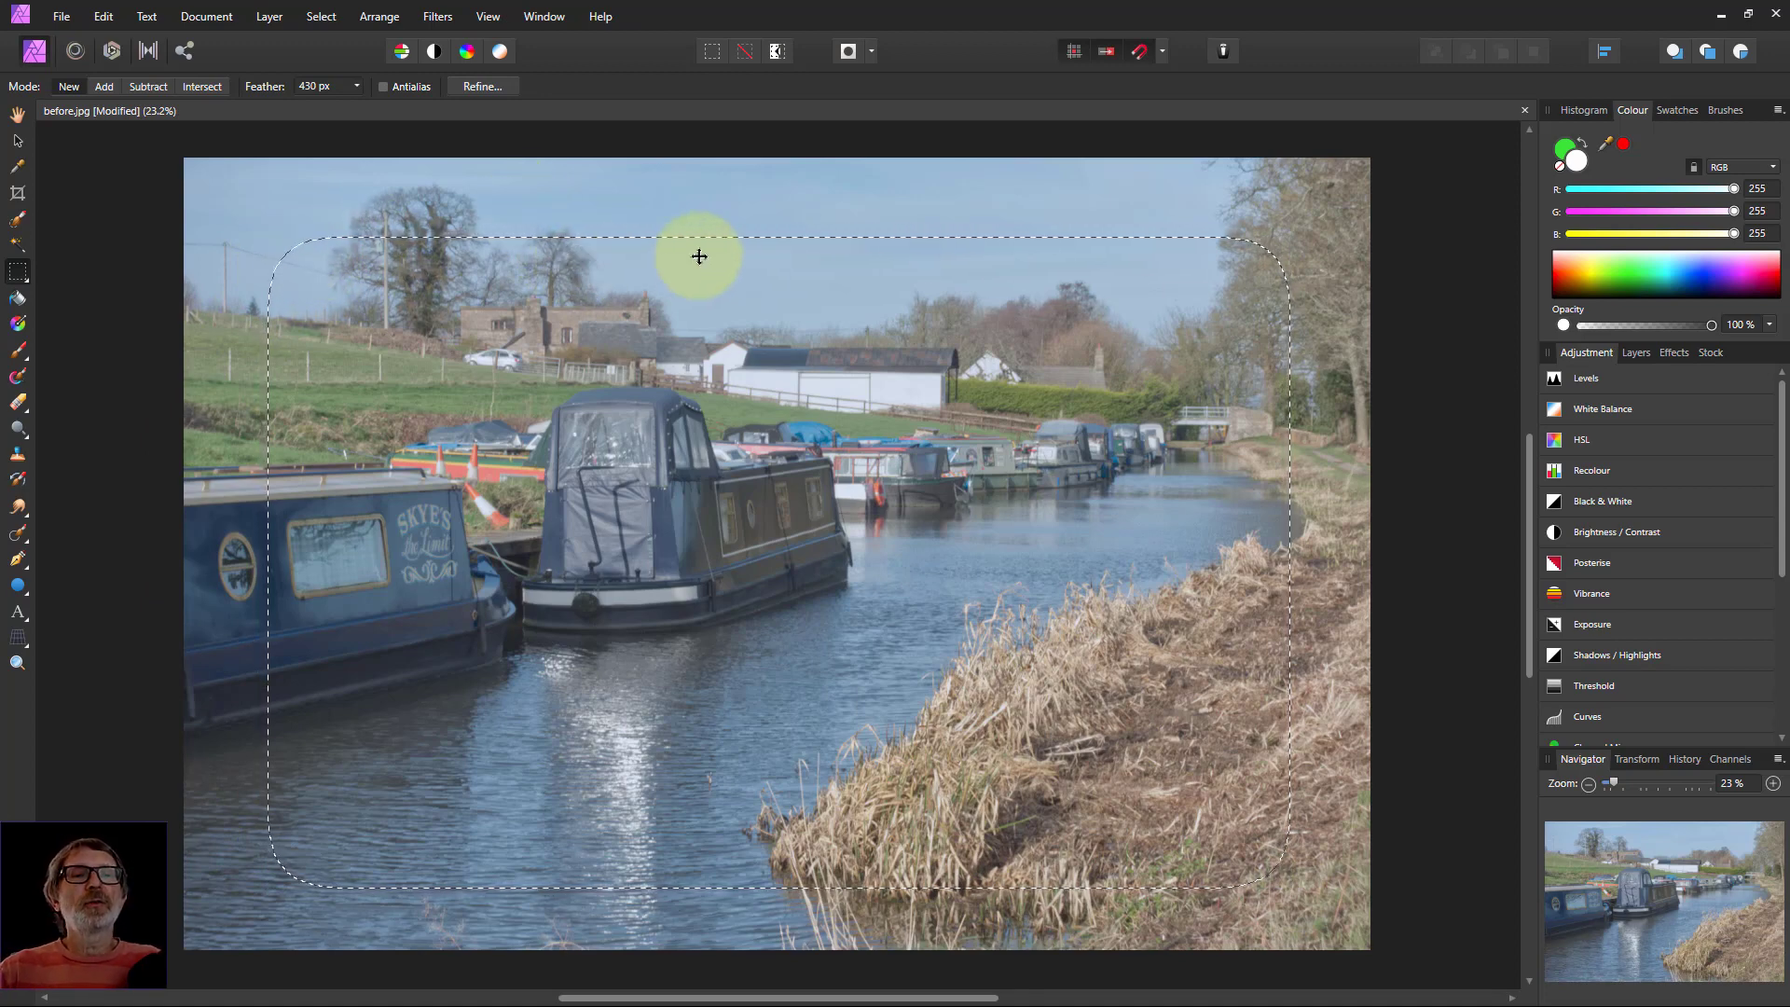
left_click(848, 52)
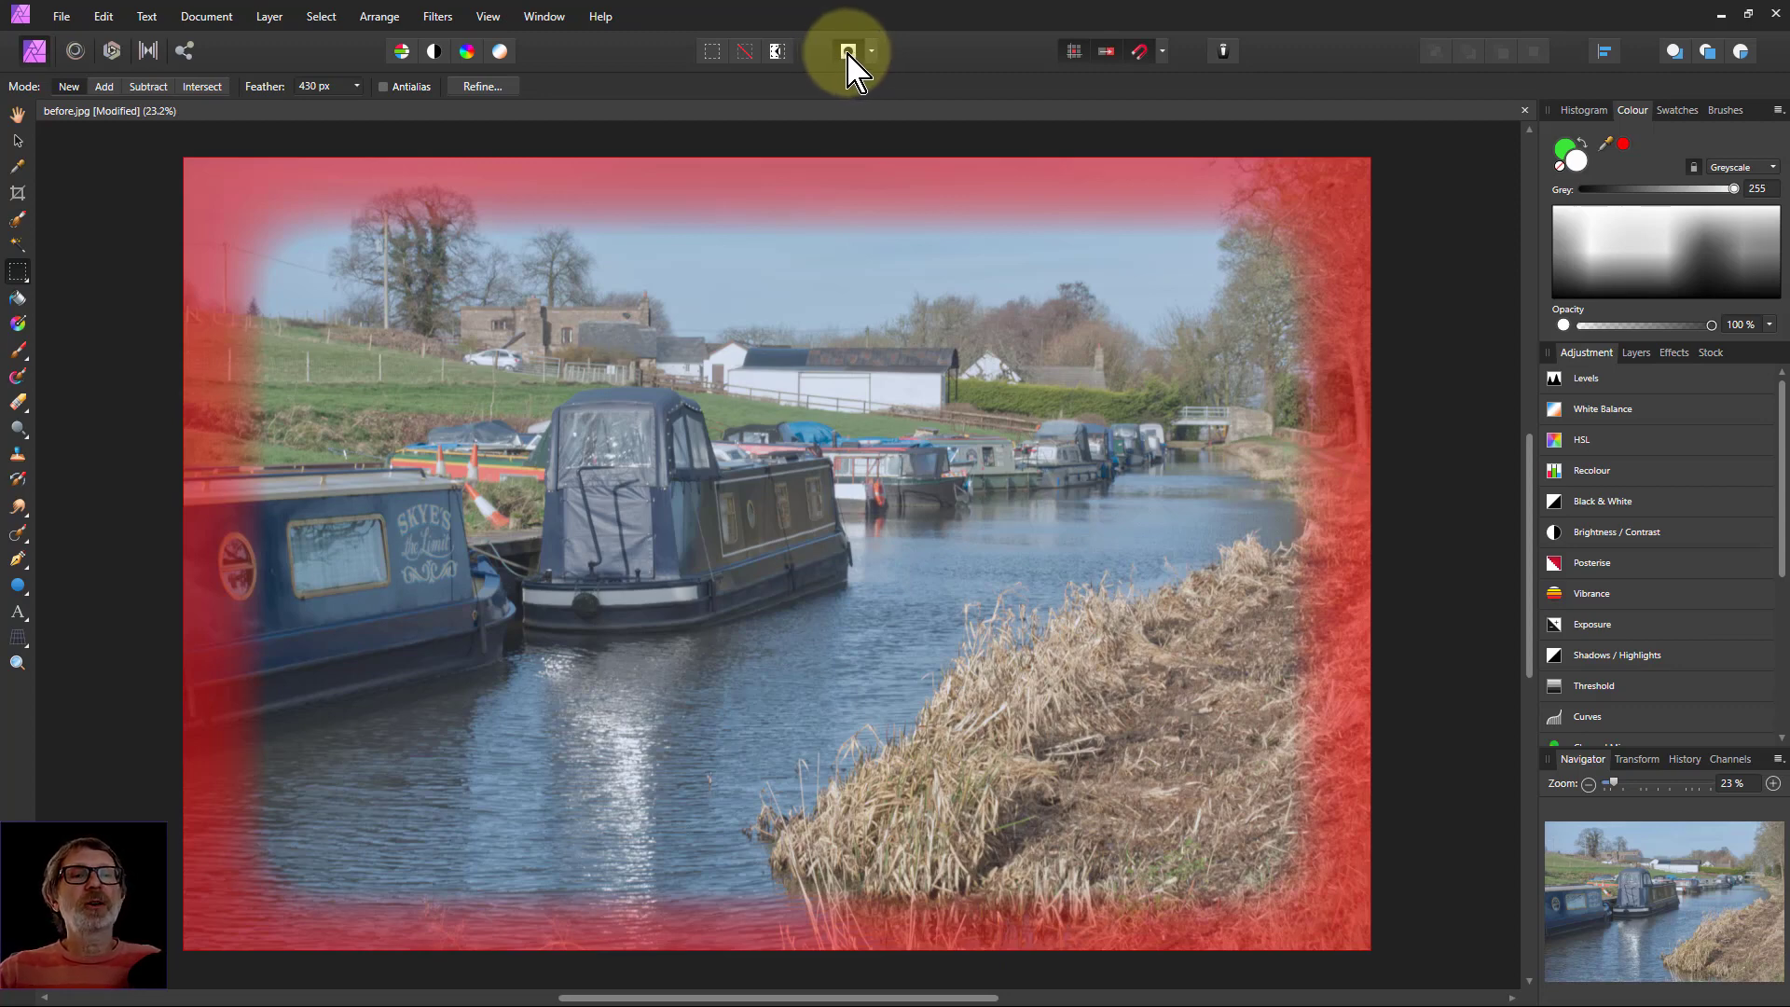
left_click(846, 54)
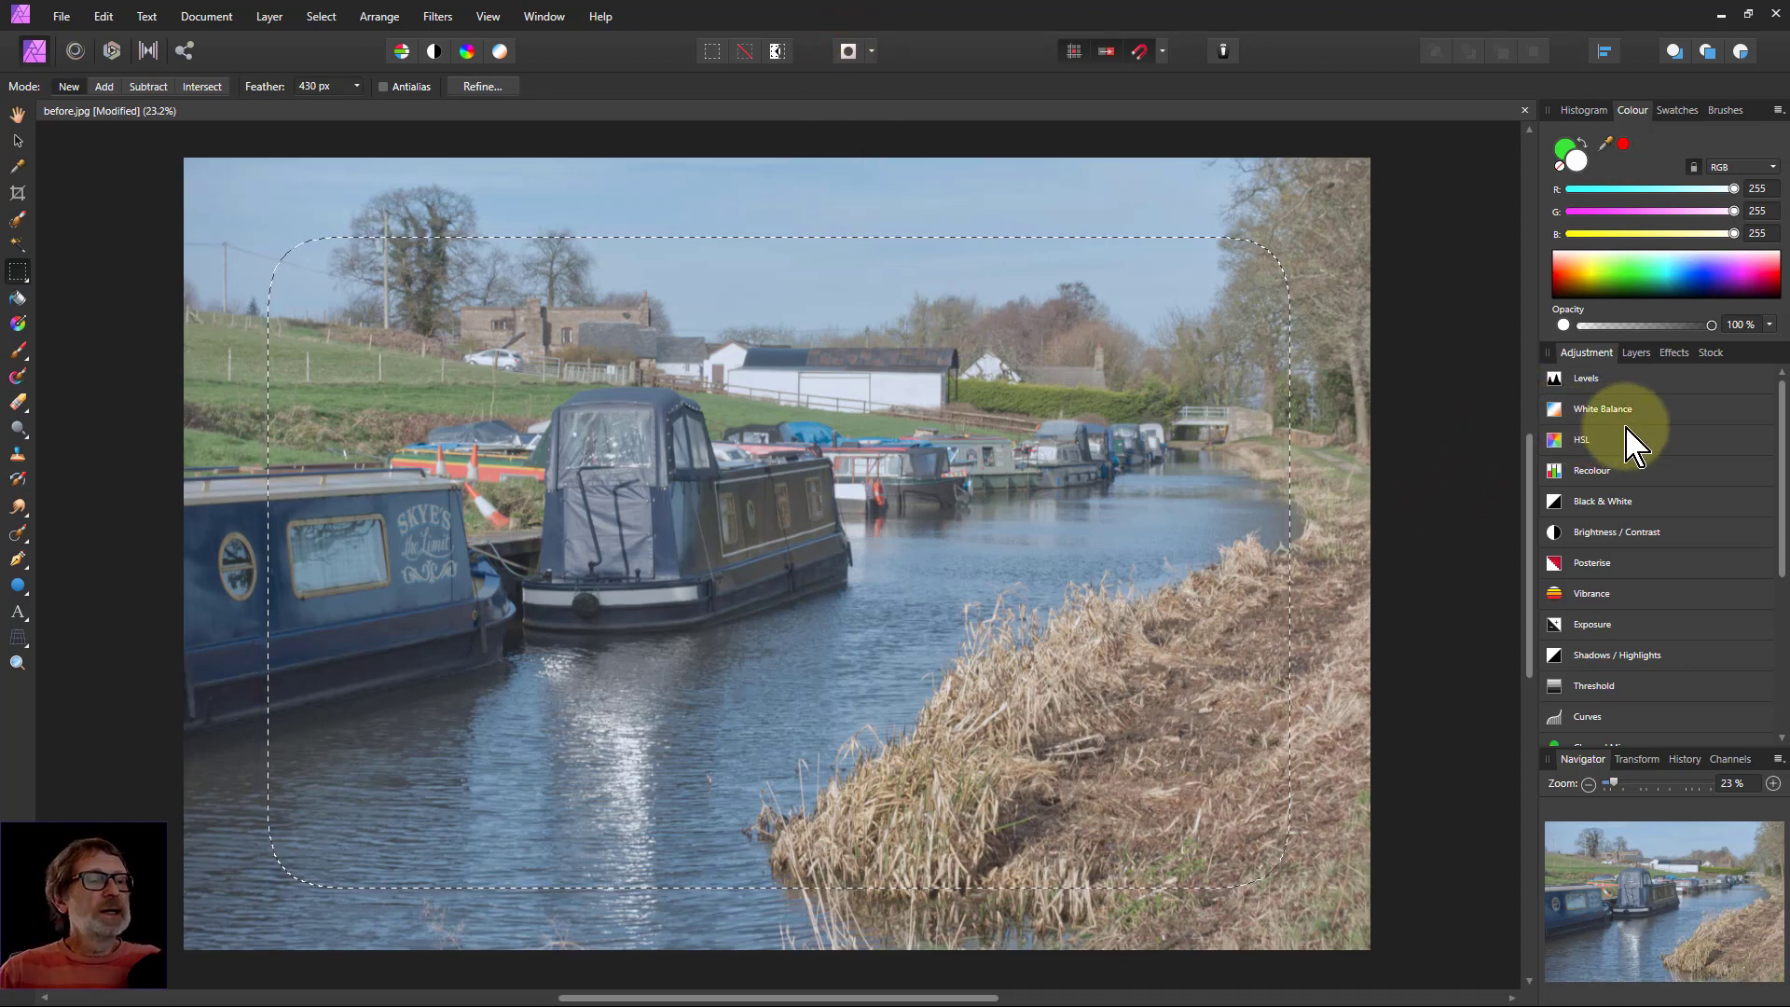
Add a Vibrance adjustment with Saturation at -100% and merge it into the photo.
left_click(1591, 593)
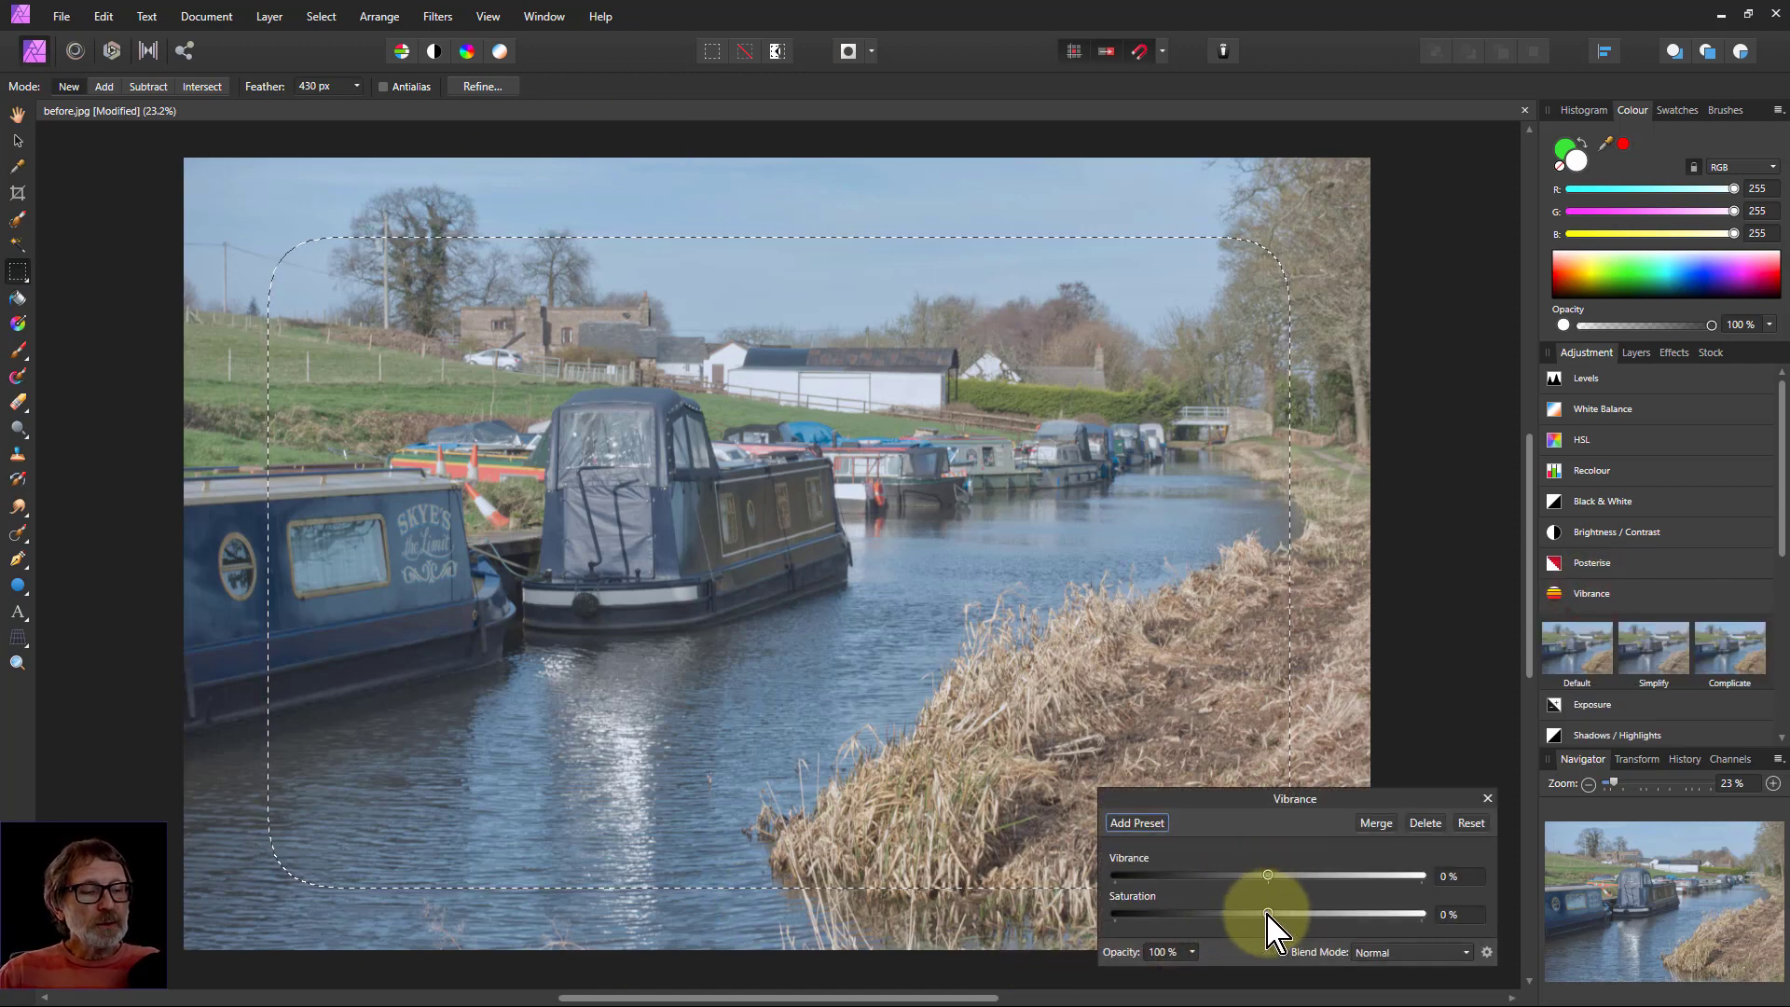
left_click_drag(1261, 913, 1058, 941)
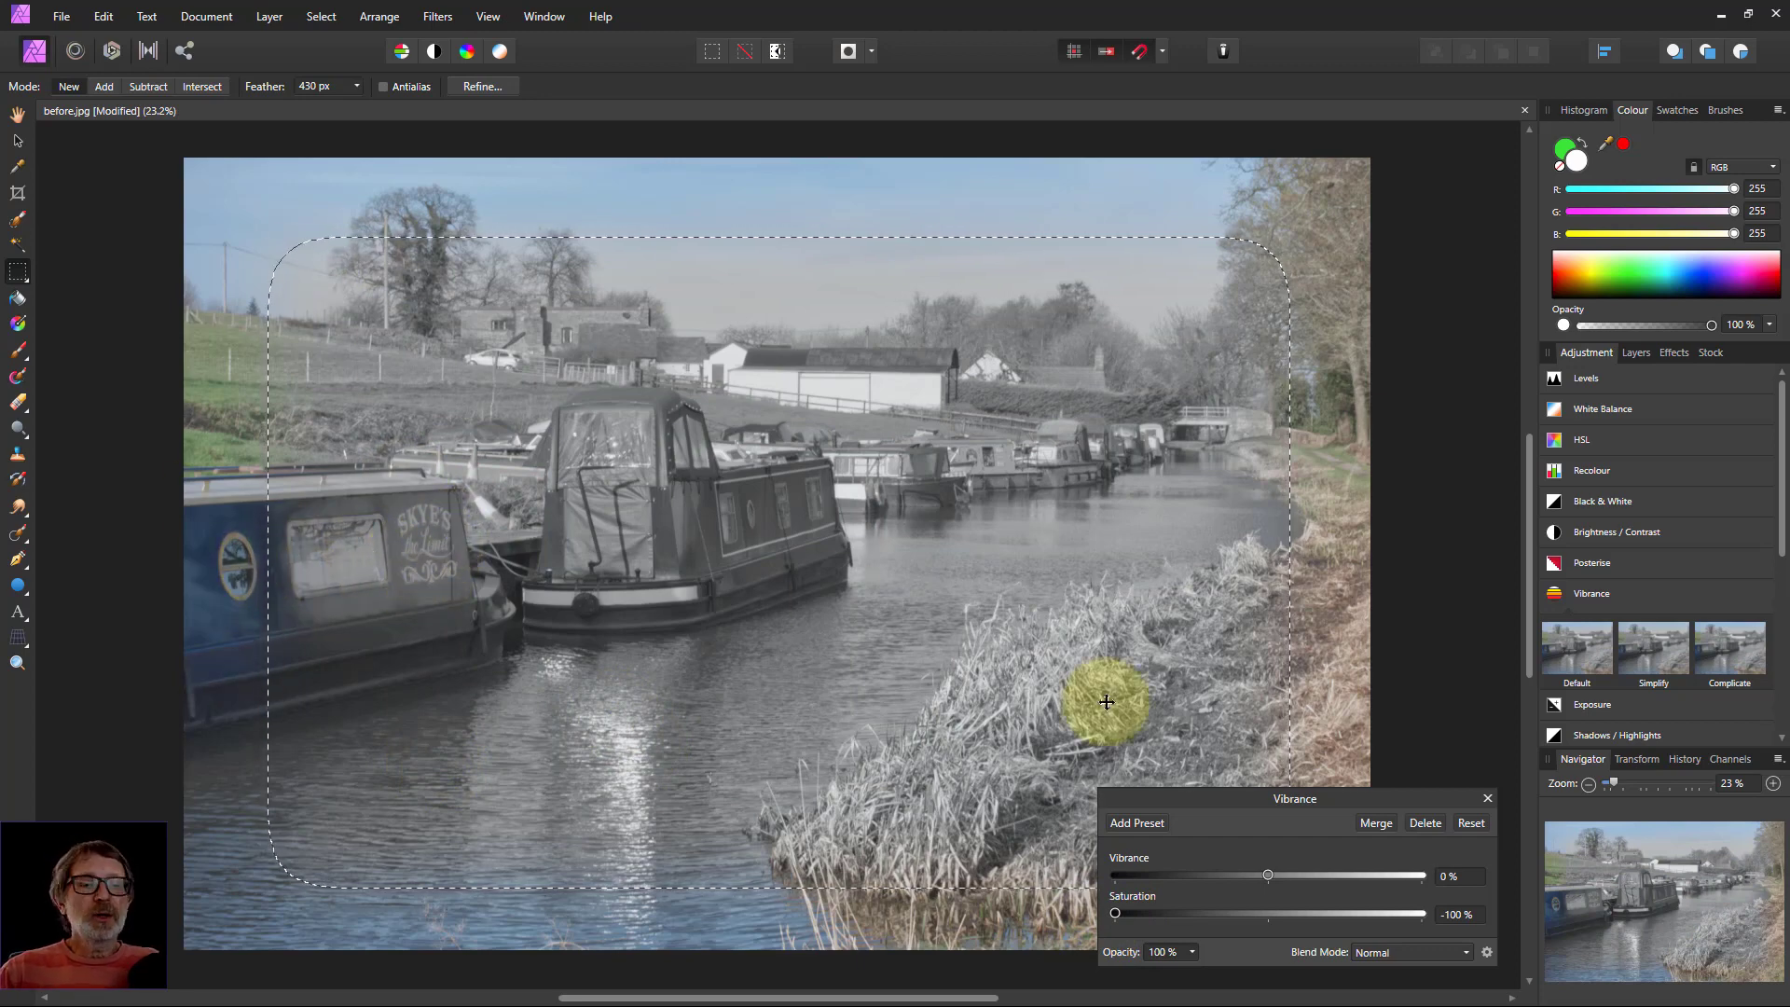
left_click(1376, 824)
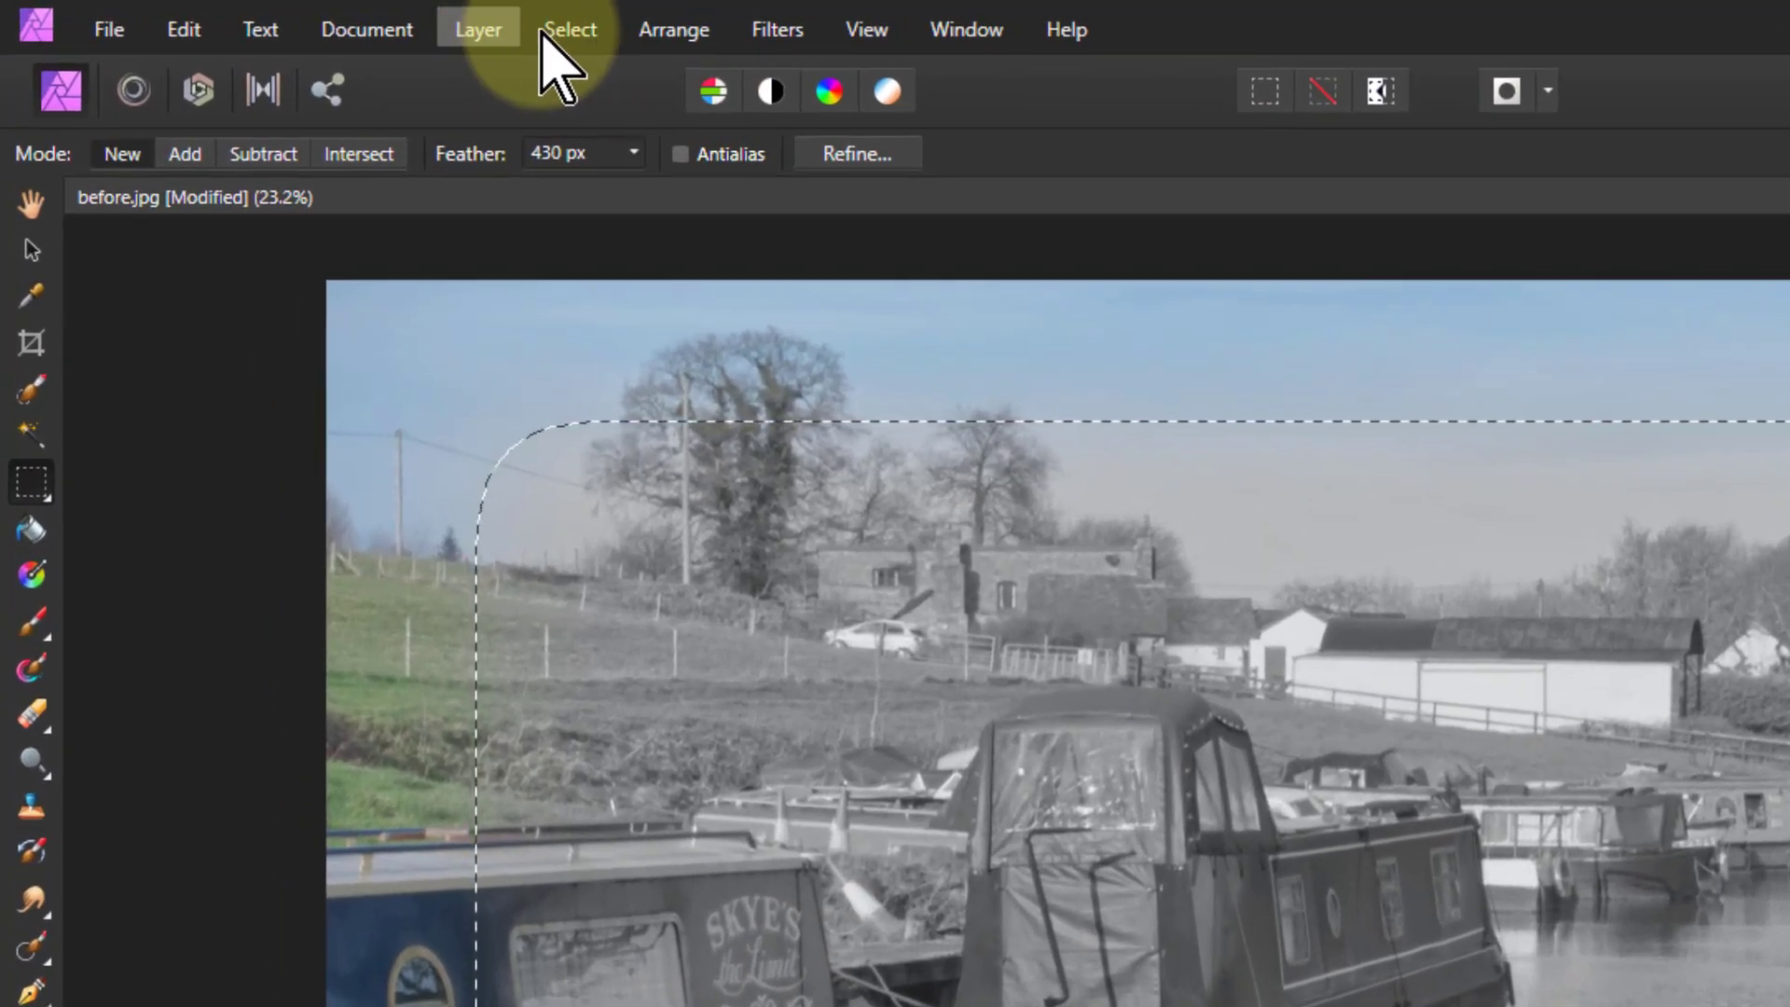
Choose Select > Deselect to drop the feathered selection.
left_click(501, 27)
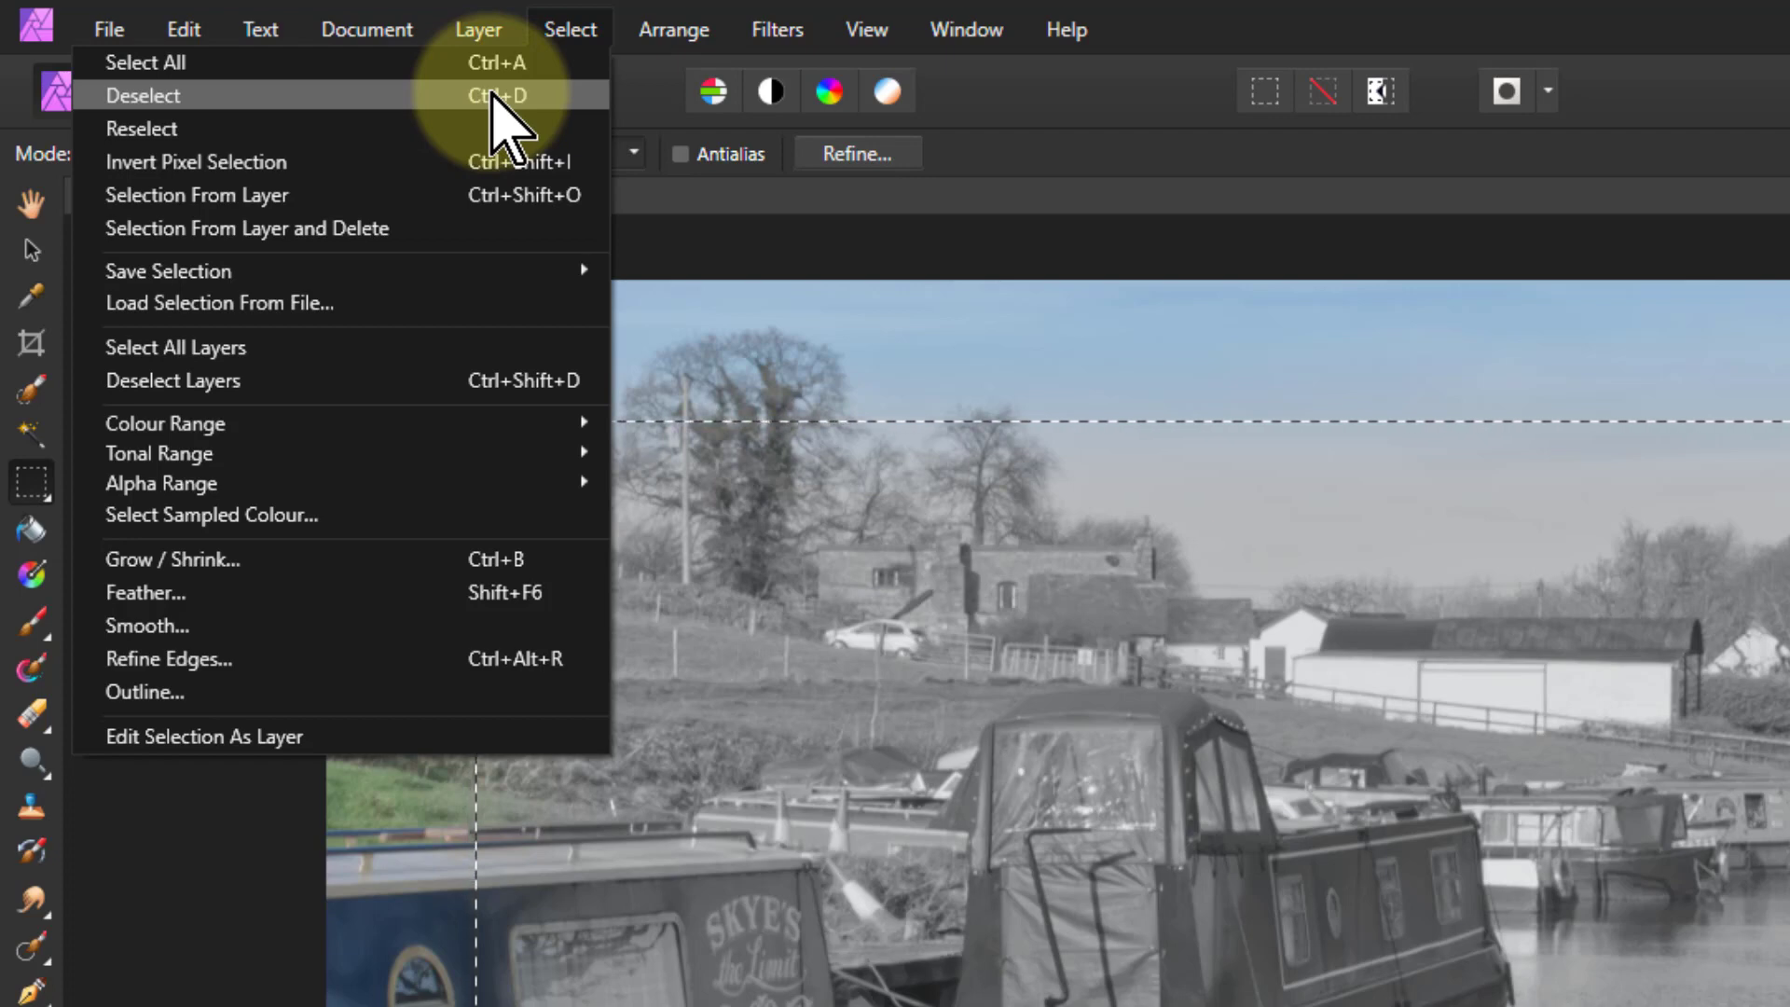
left_click(494, 97)
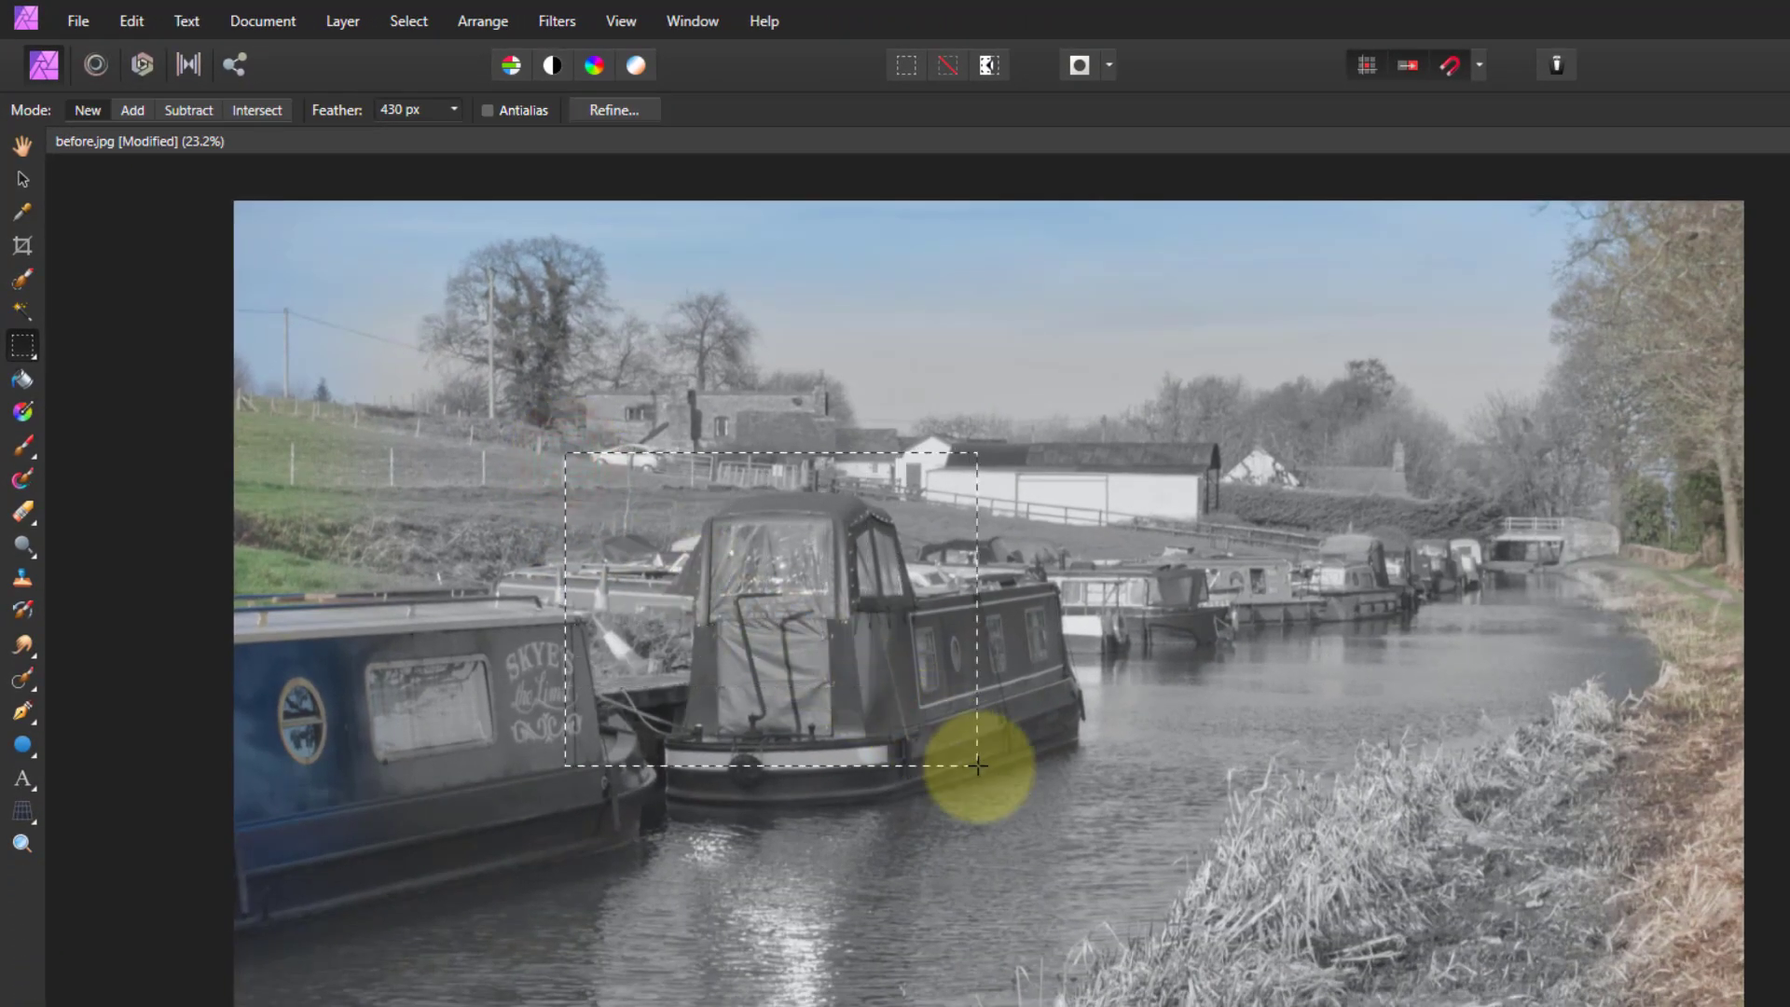
Reset the marquee selection feather to 0 px.
left_click_drag(977, 766, 977, 767)
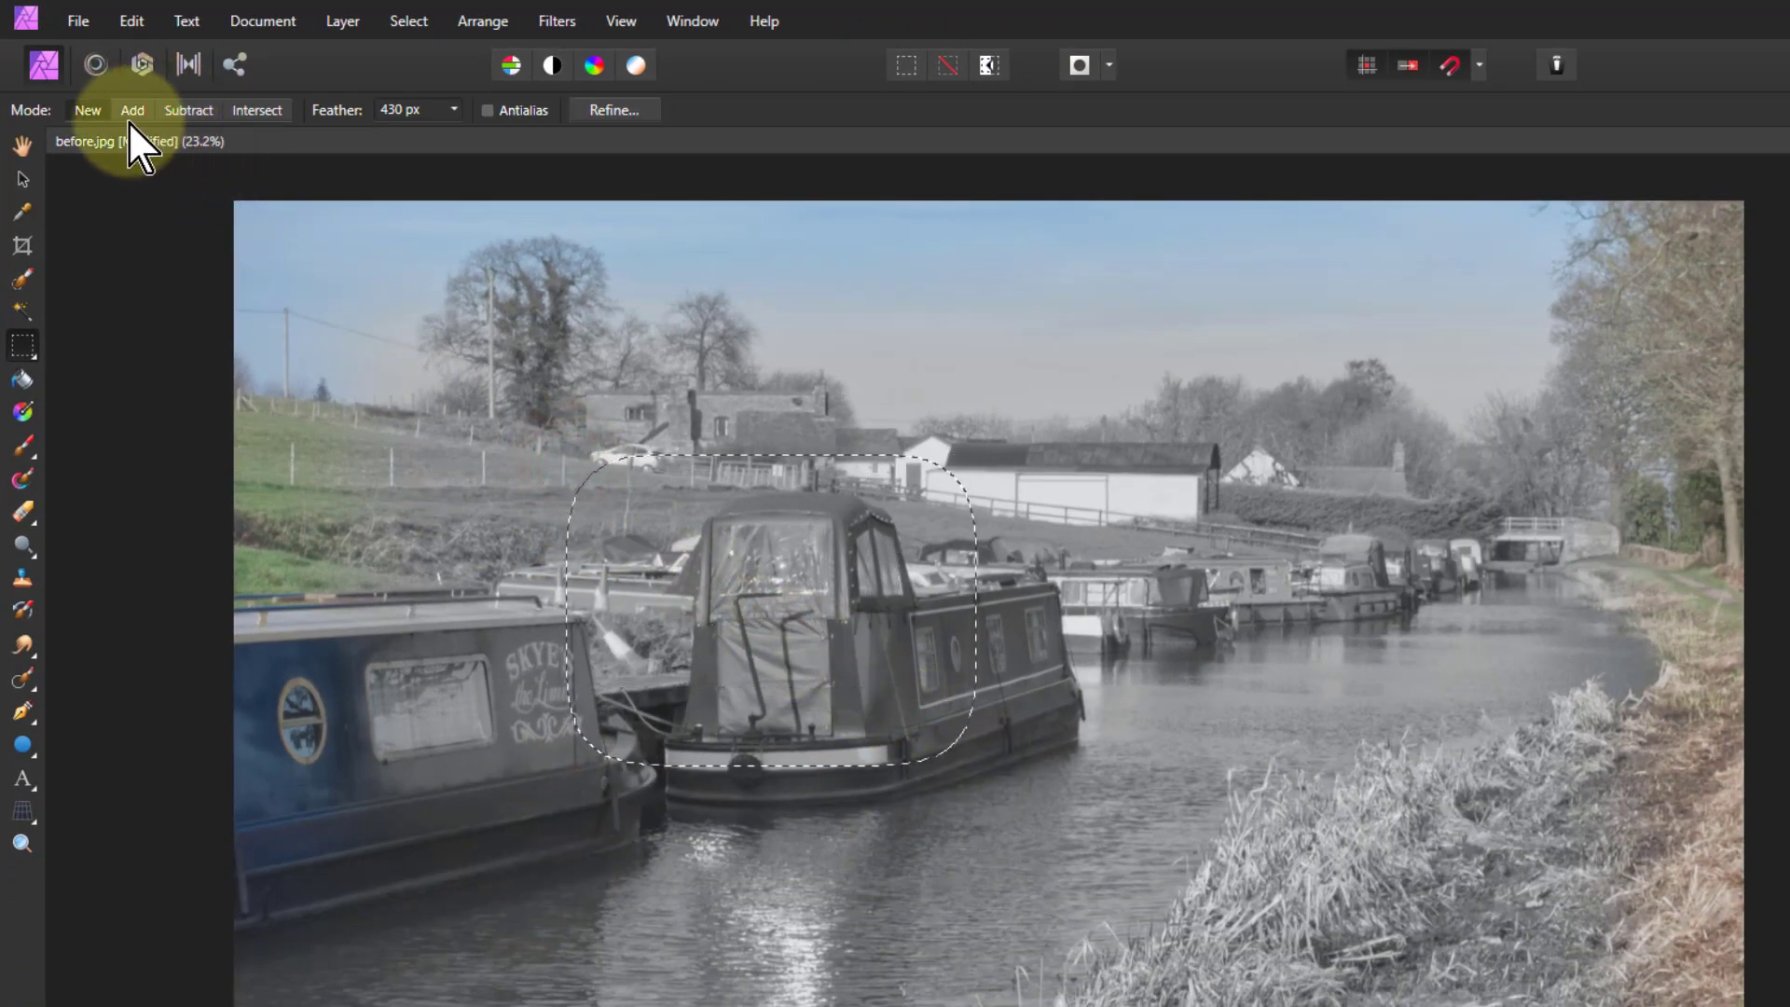
left_click(454, 110)
left_click_drag(457, 143, 300, 142)
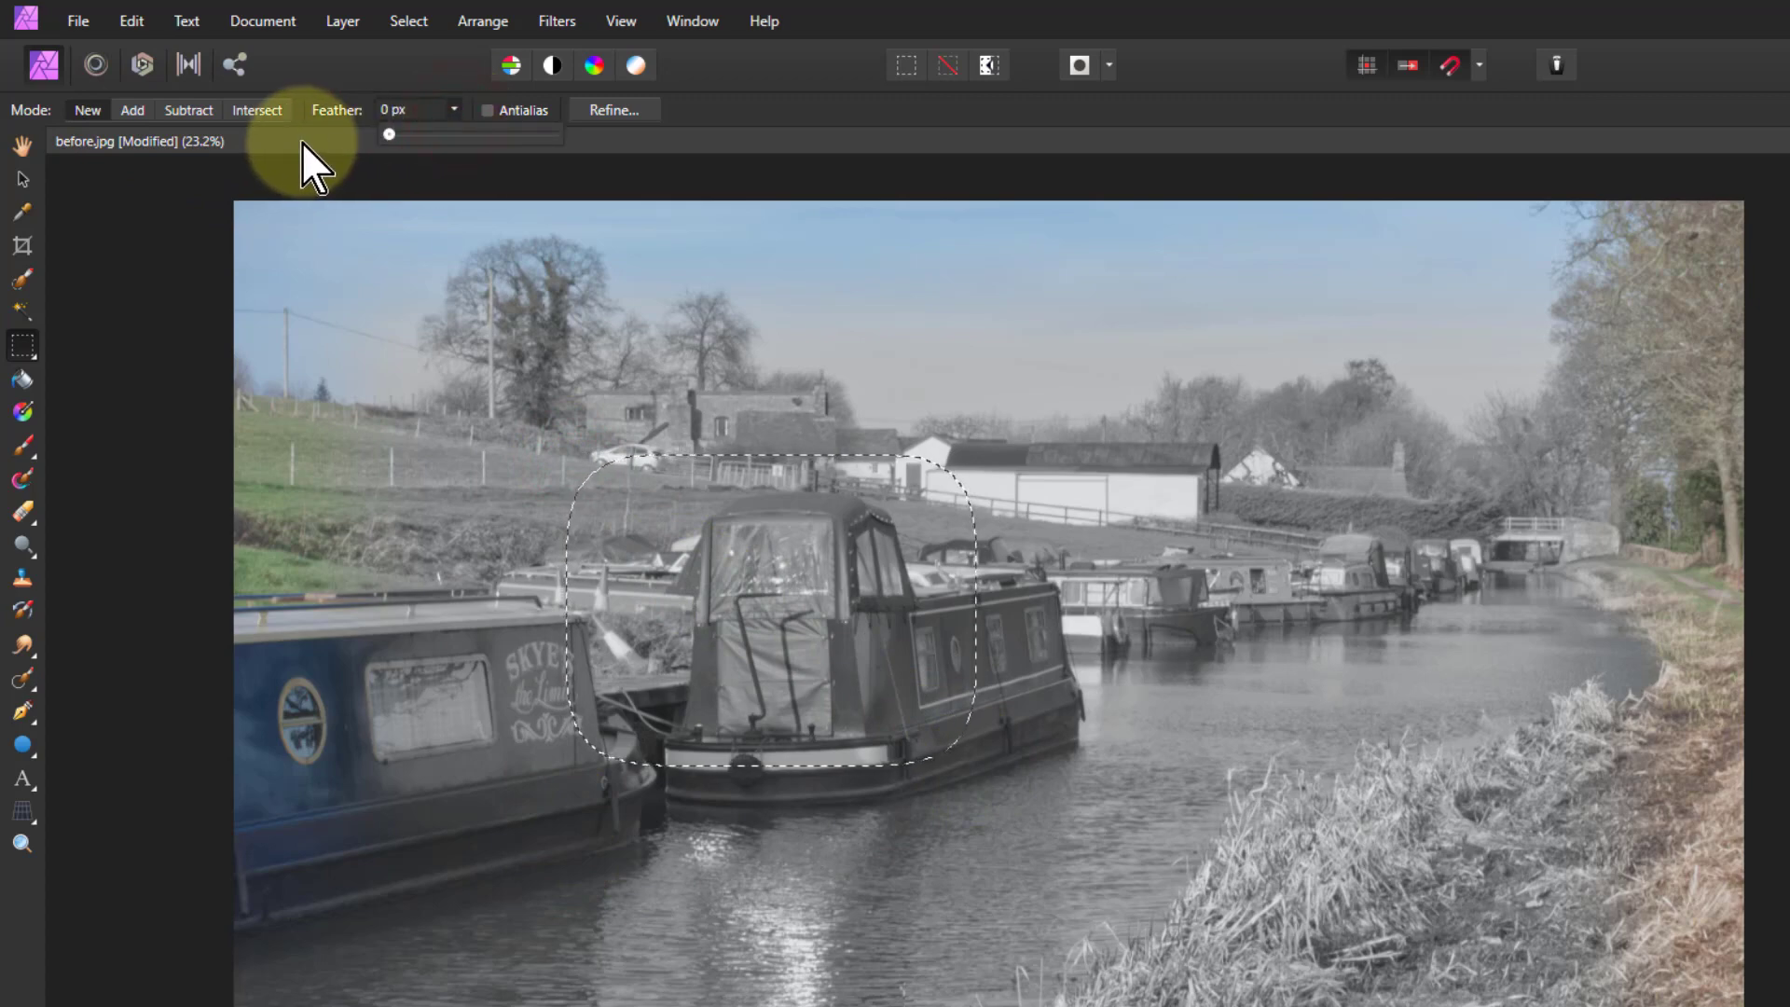
In Add mode, add rectangles left of the central boat and over the water below.
left_click(133, 110)
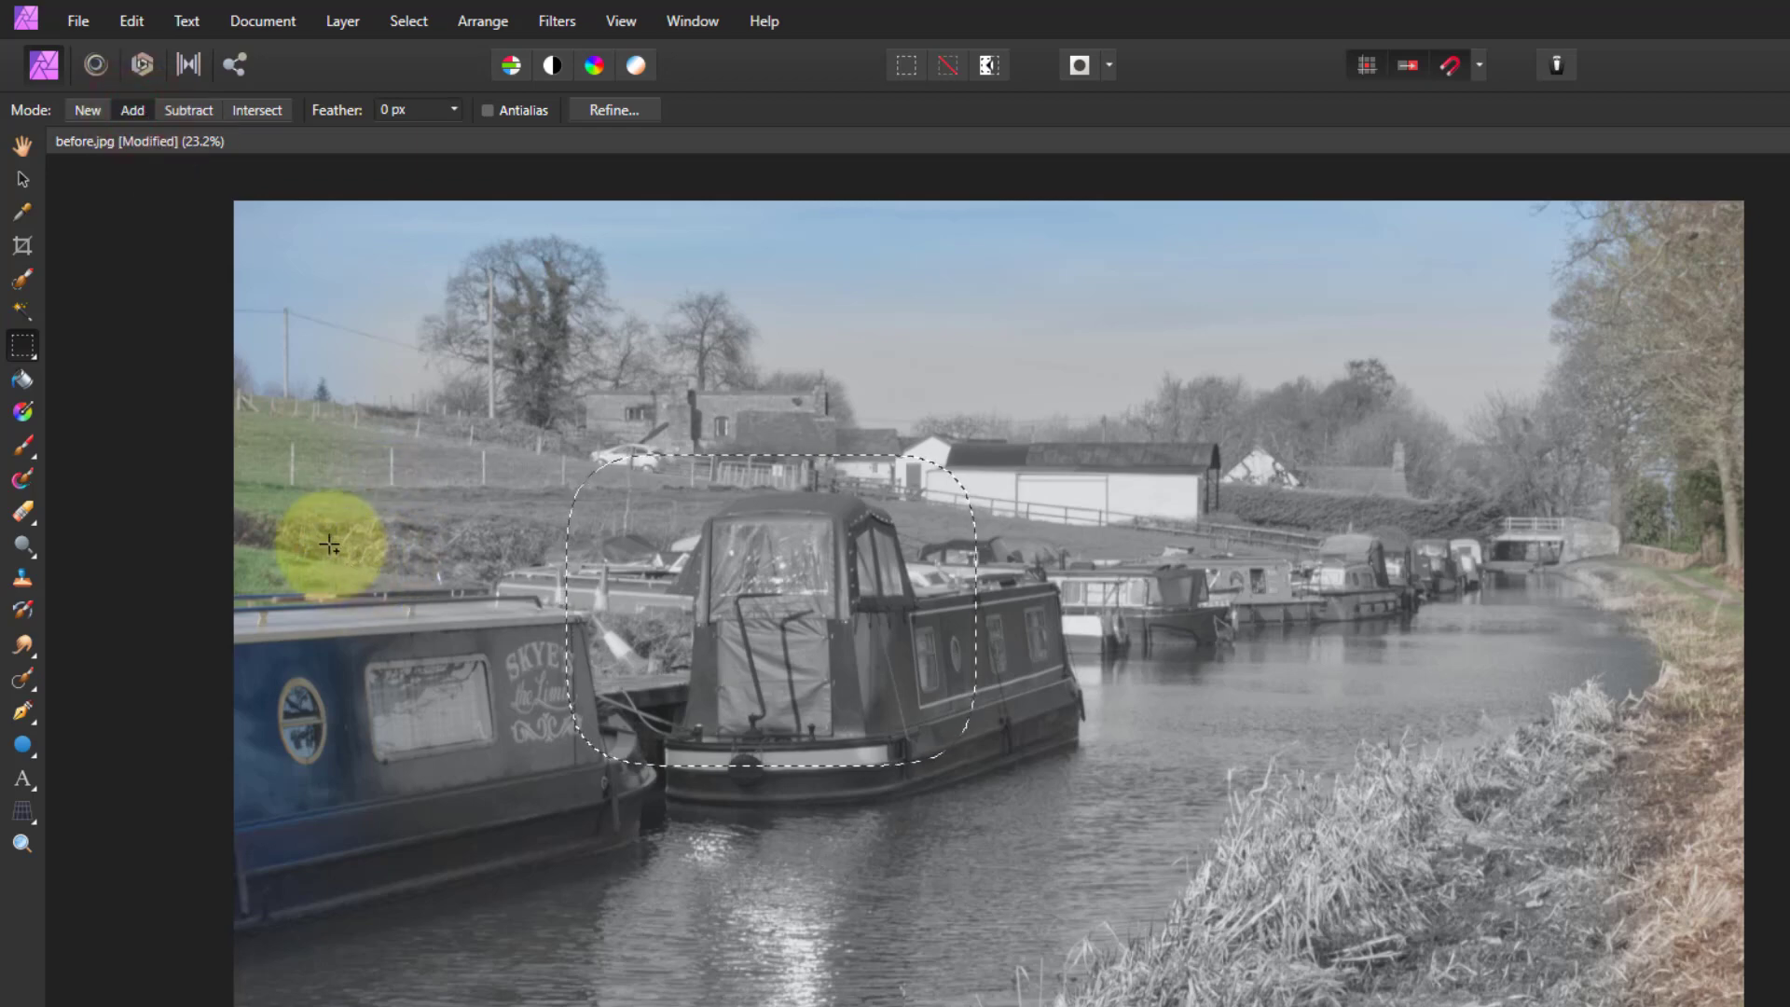
left_click_drag(317, 528, 514, 725)
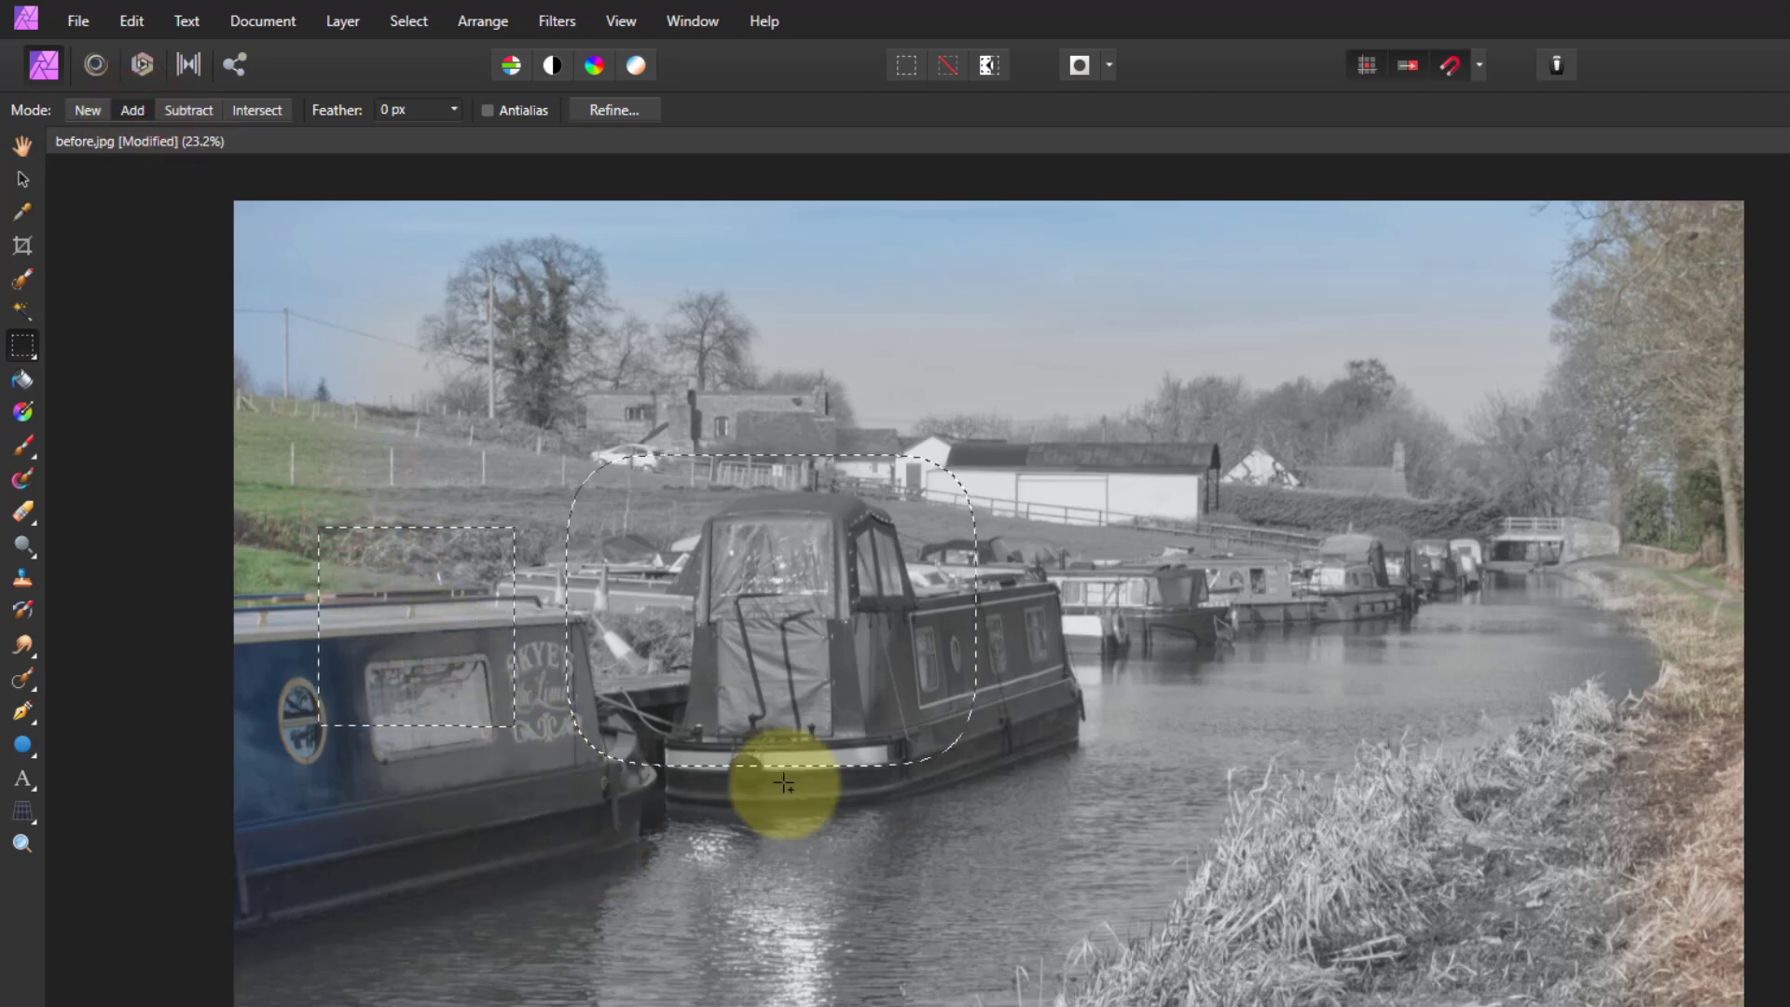
left_click_drag(766, 840, 951, 1005)
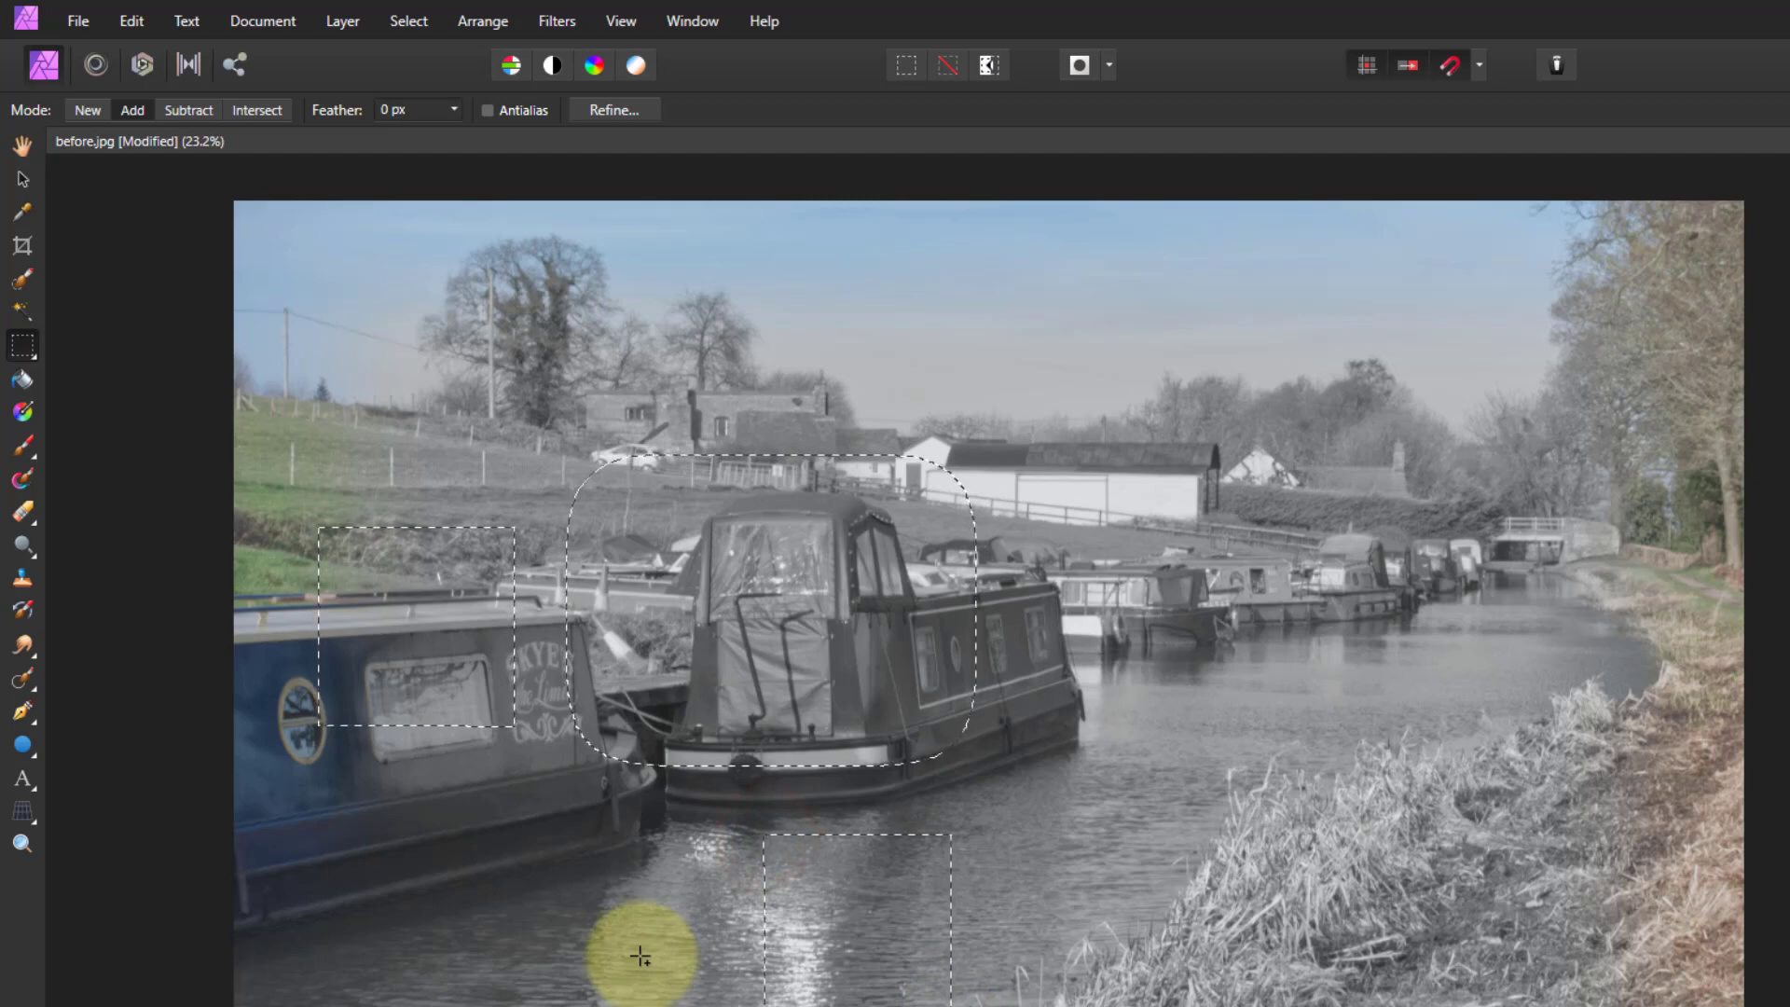
In Subtract mode, cut the rectangles away until no selection remains.
left_click(189, 110)
left_click_drag(287, 416, 1024, 972)
left_click(751, 737)
left_click(437, 110)
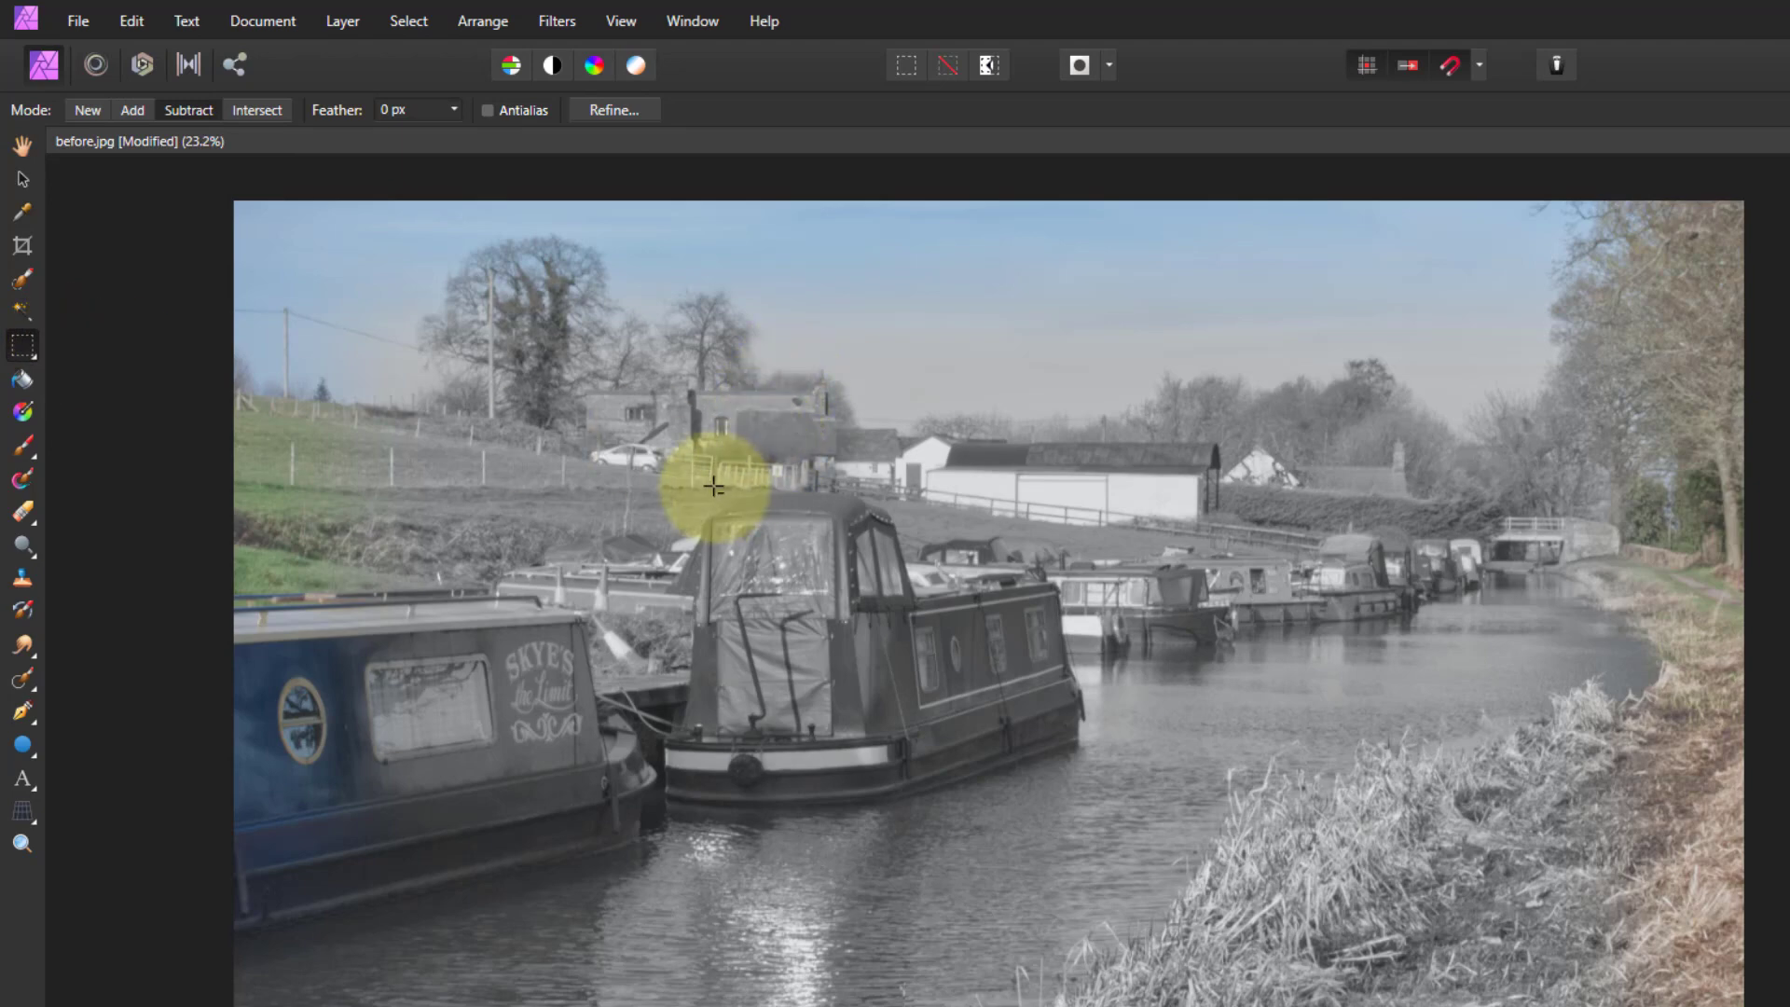
In New mode, drag rectangles over the house, the far boats, then the blue boat and water.
left_click(1177, 540)
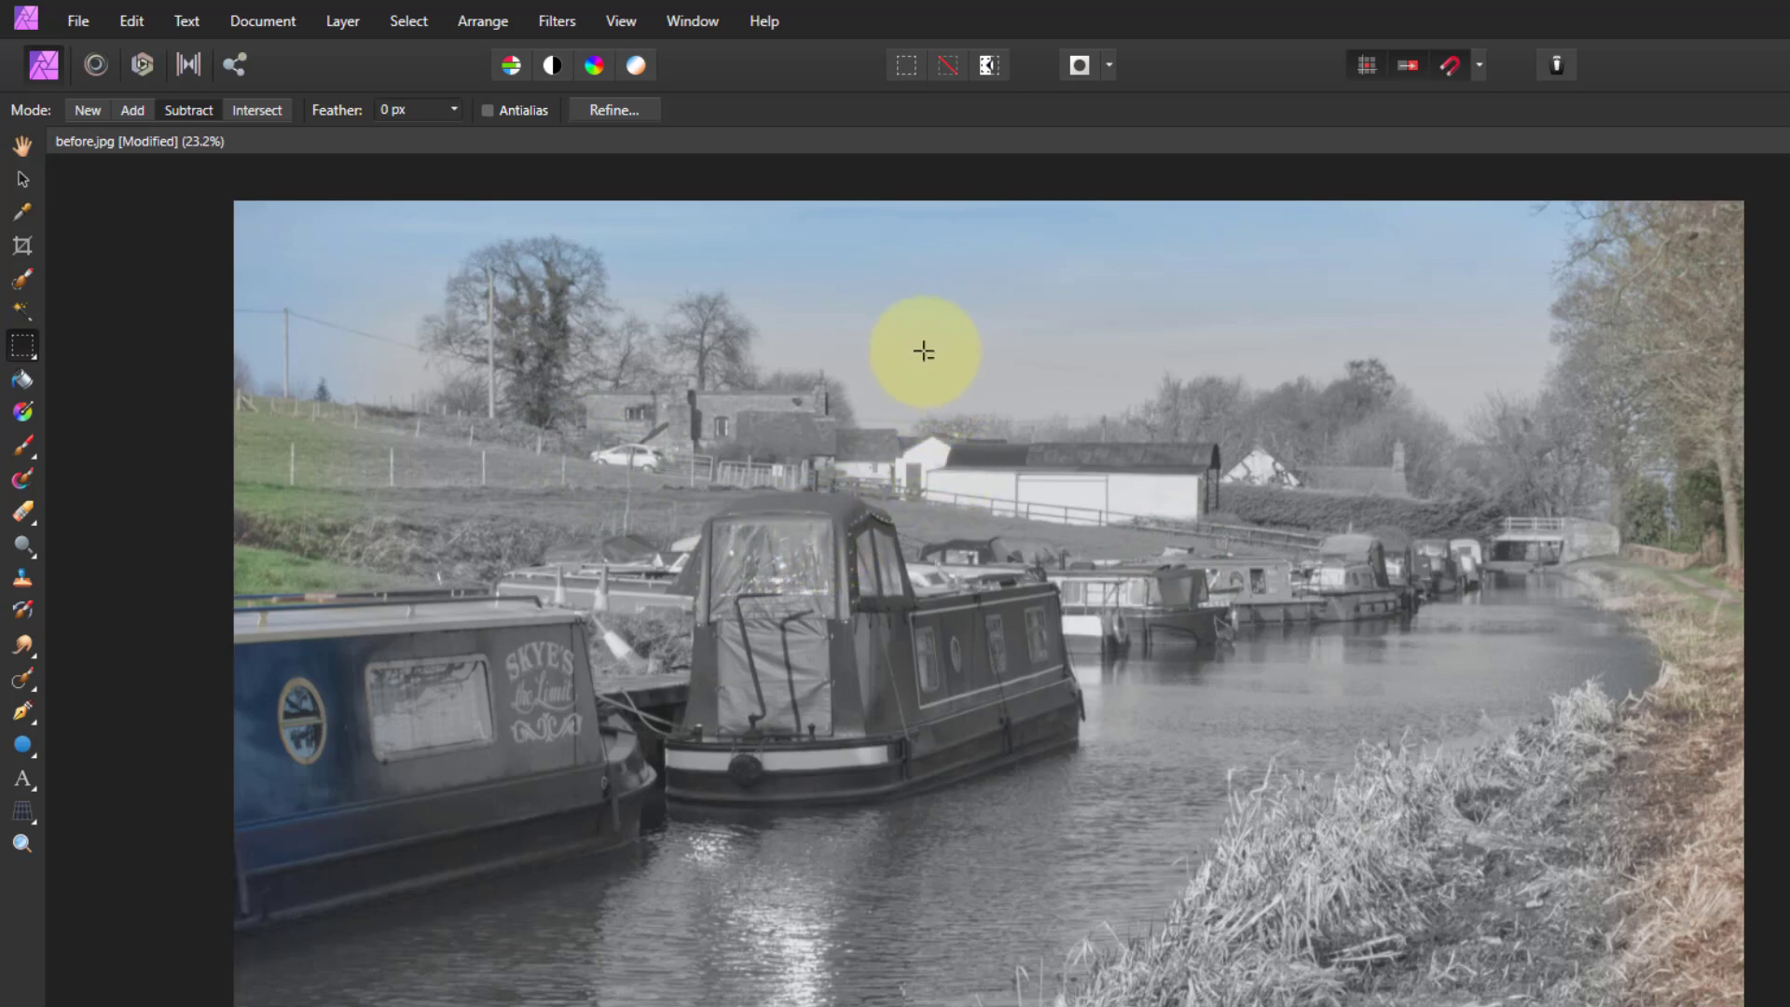
left_click(132, 111)
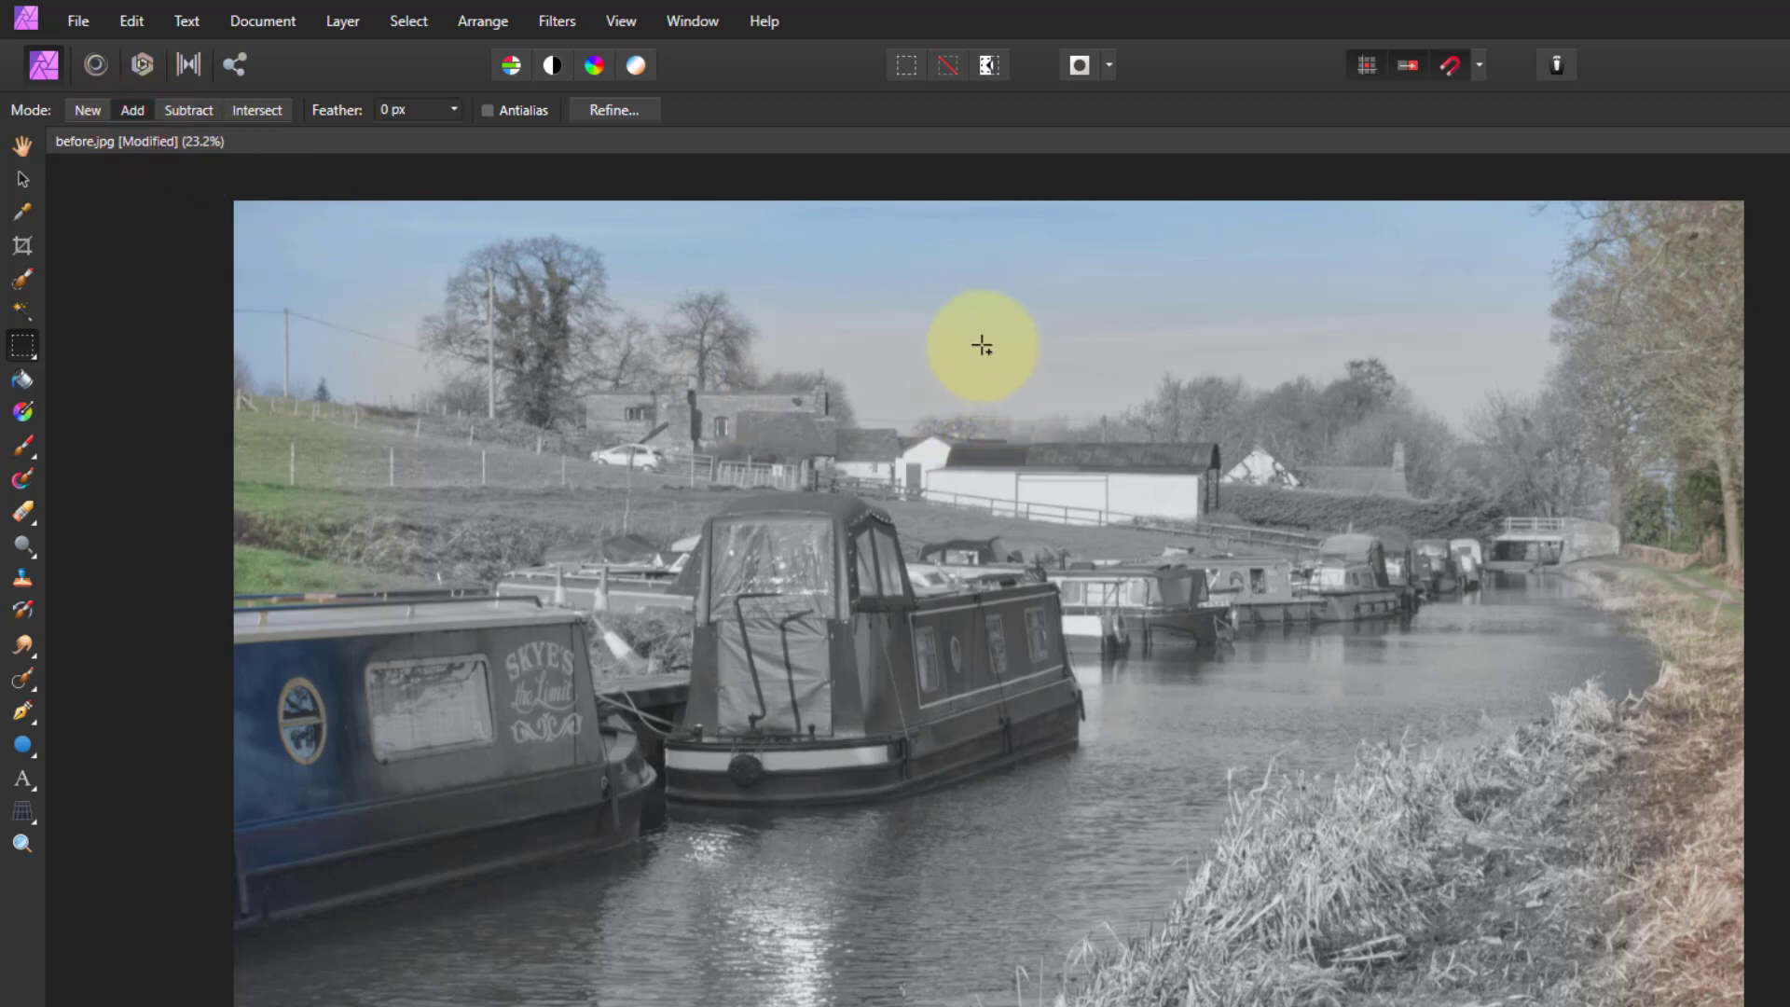
left_click(86, 112)
left_click_drag(537, 407, 831, 687)
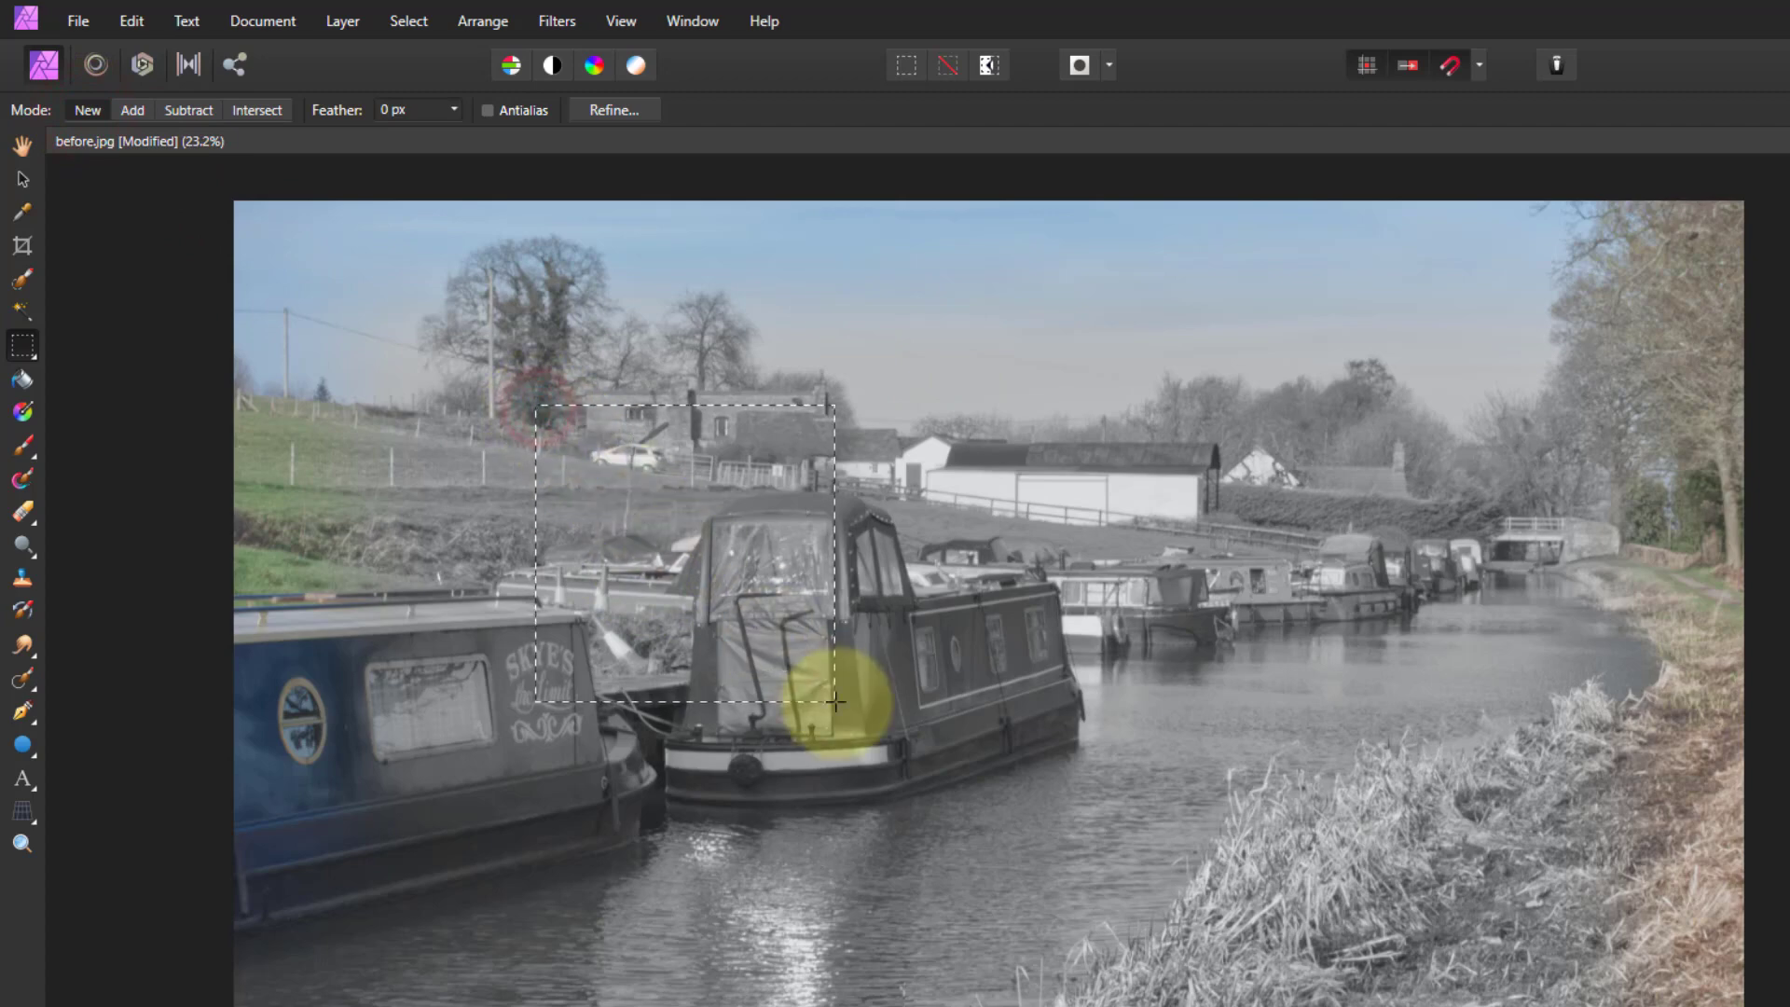
left_click_drag(951, 413, 1294, 842)
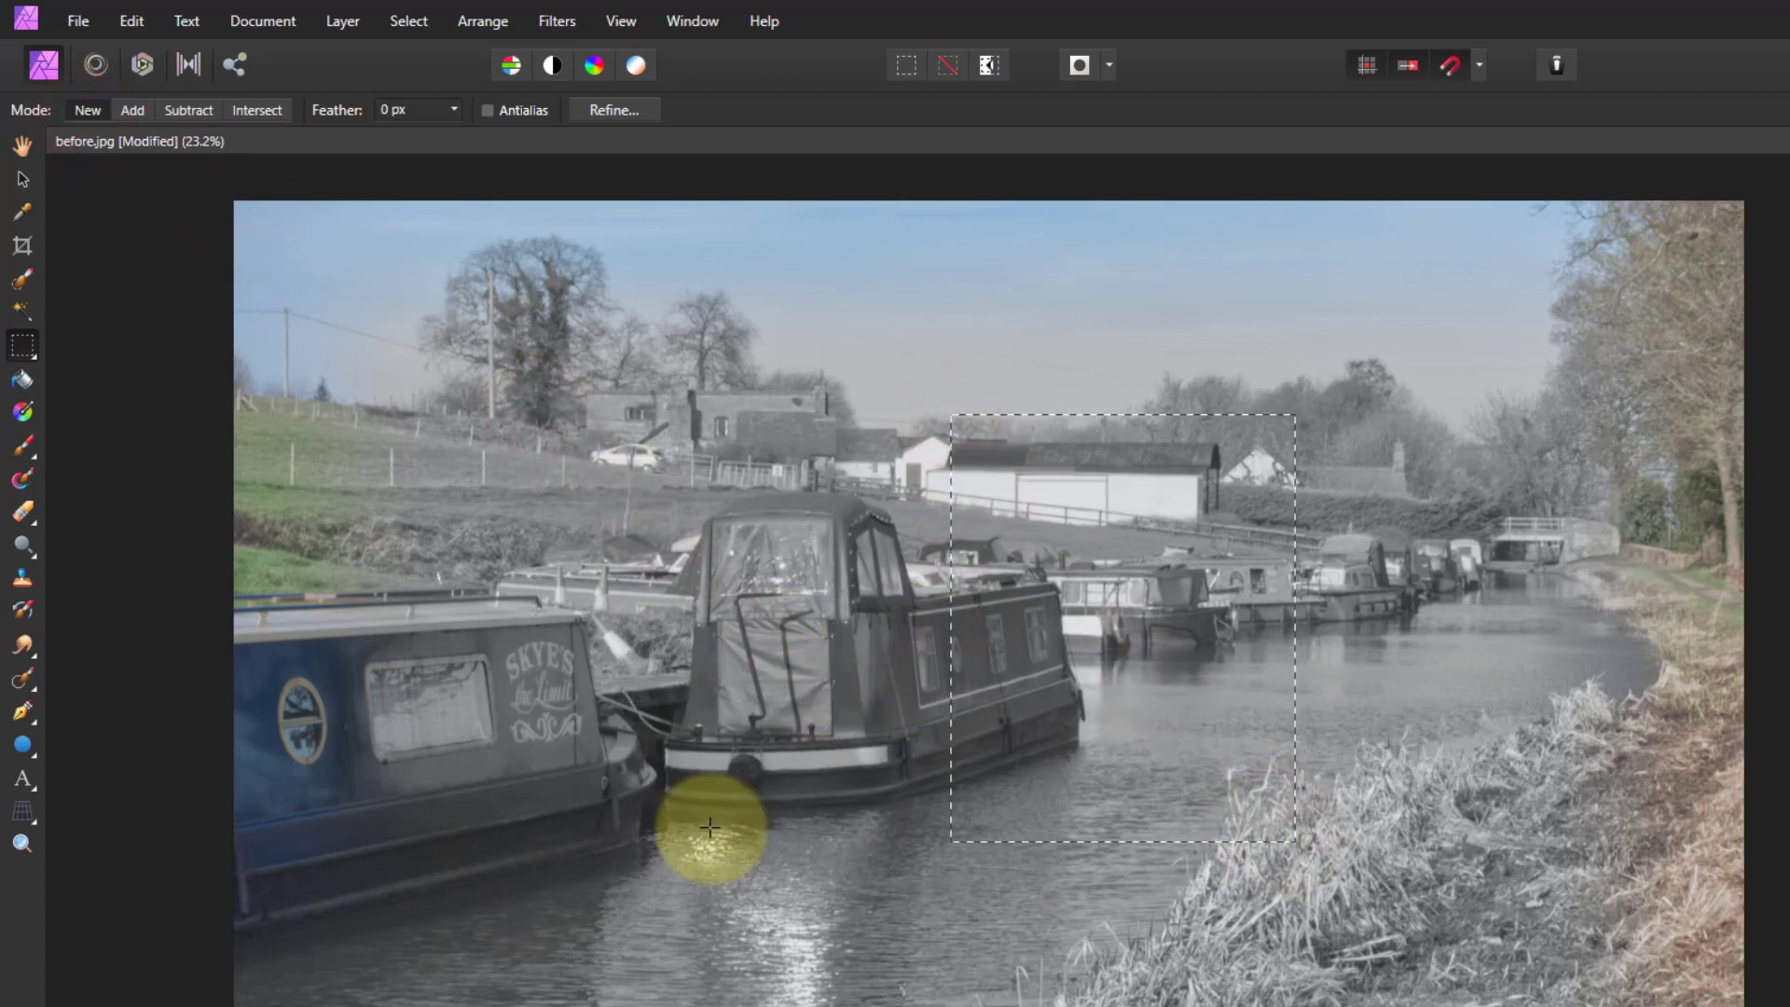
left_click_drag(457, 623, 924, 982)
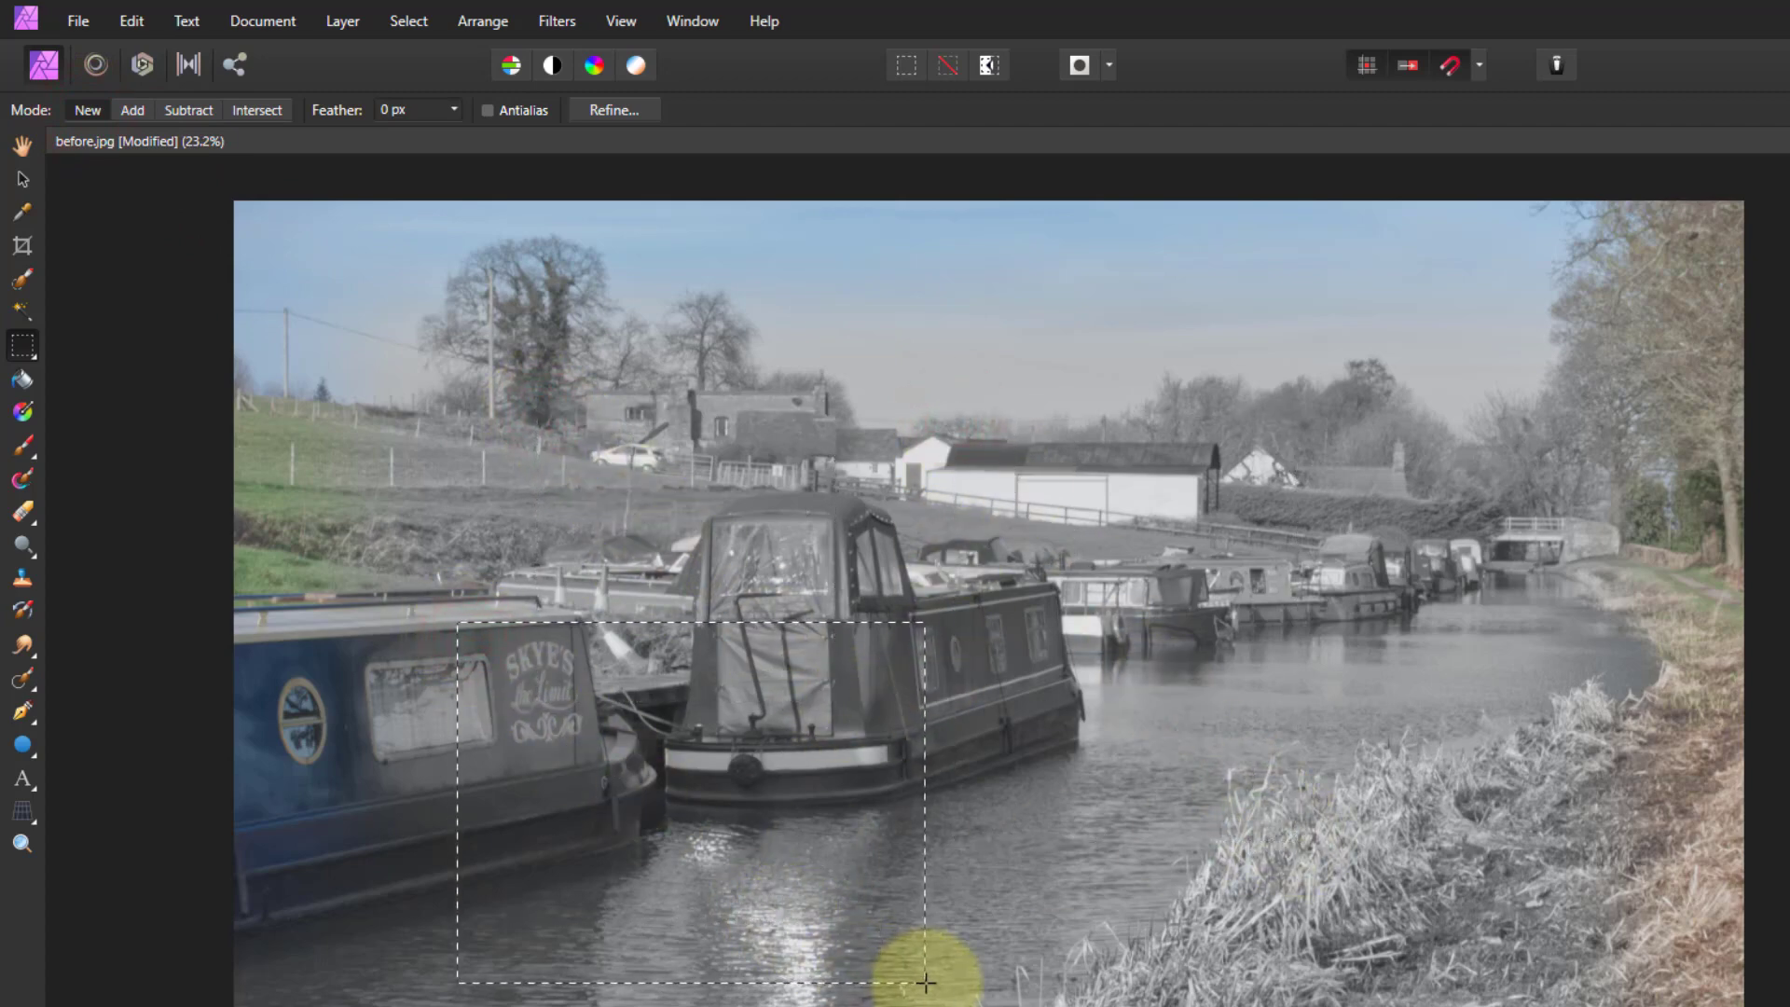